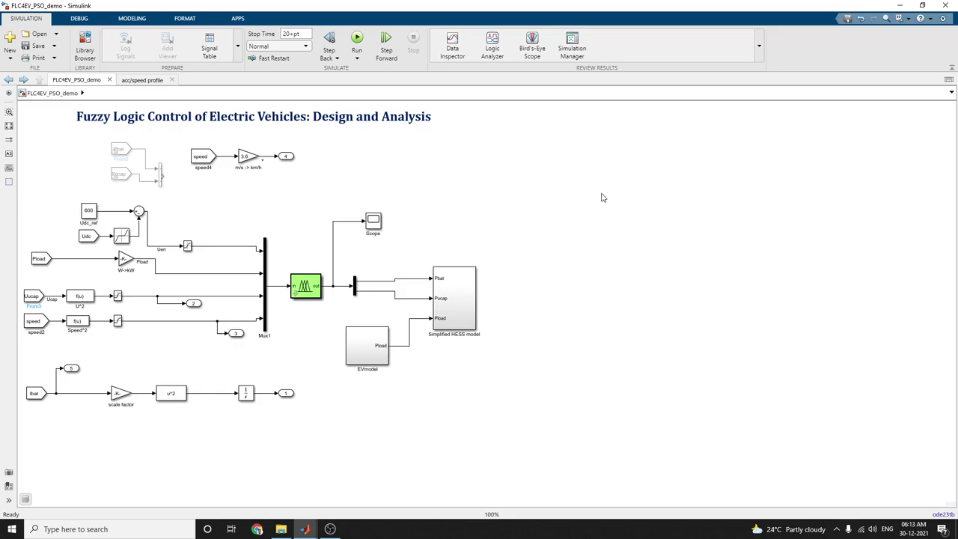
Check the Fuzzy Logic Controller's double data type and Interpreted execution mode, then close its parameters unchanged.
{"action": "double_click", "coordinate": [296, 284]}
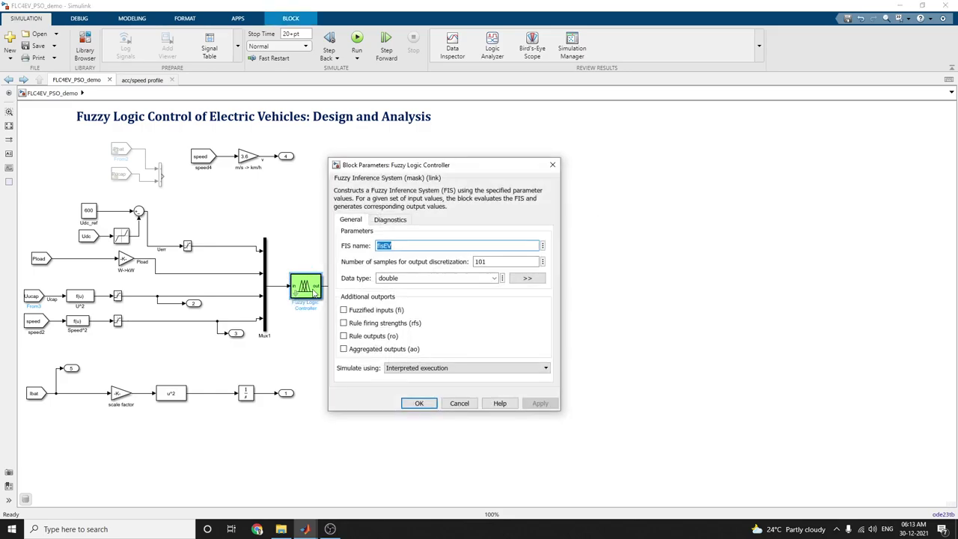
{"action": "left_click_drag", "start_coordinate": [483, 166], "coordinate": [700, 122]}
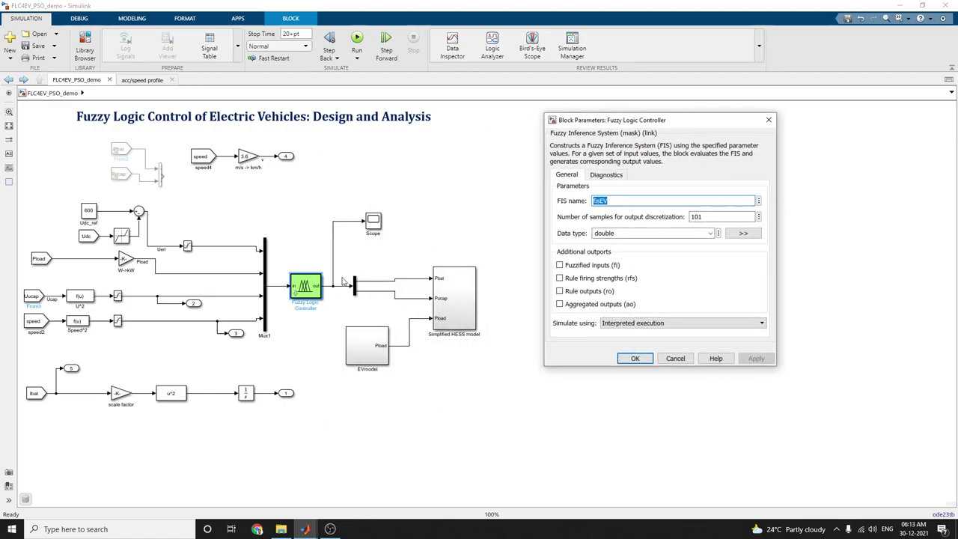
{"action": "left_click", "coordinate": [710, 234]}
{"action": "left_click", "coordinate": [710, 235]}
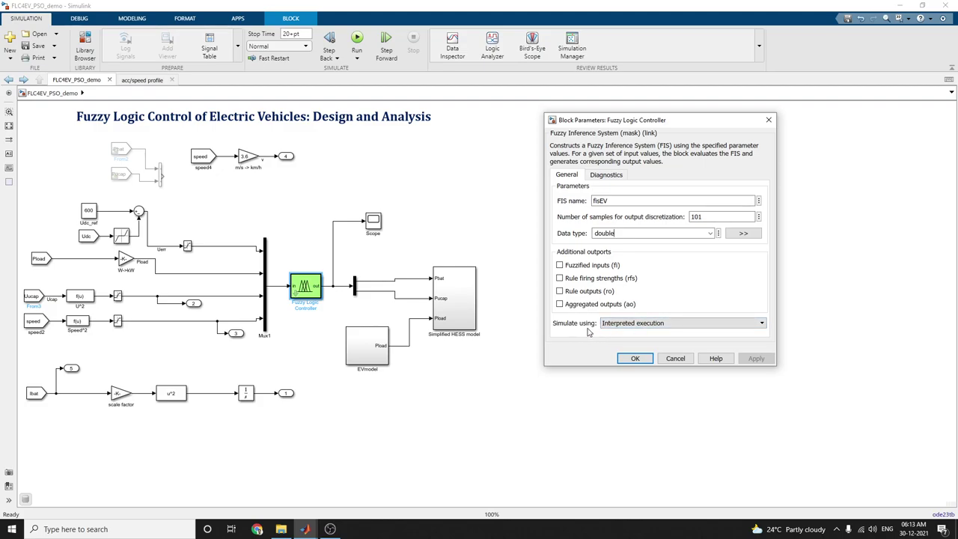
{"action": "left_click", "coordinate": [627, 324]}
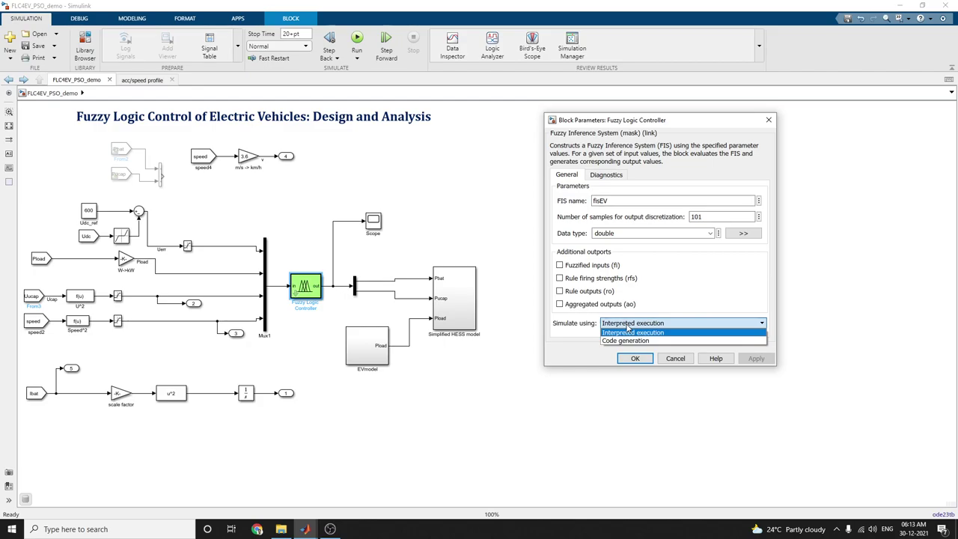
{"action": "left_click", "coordinate": [628, 328]}
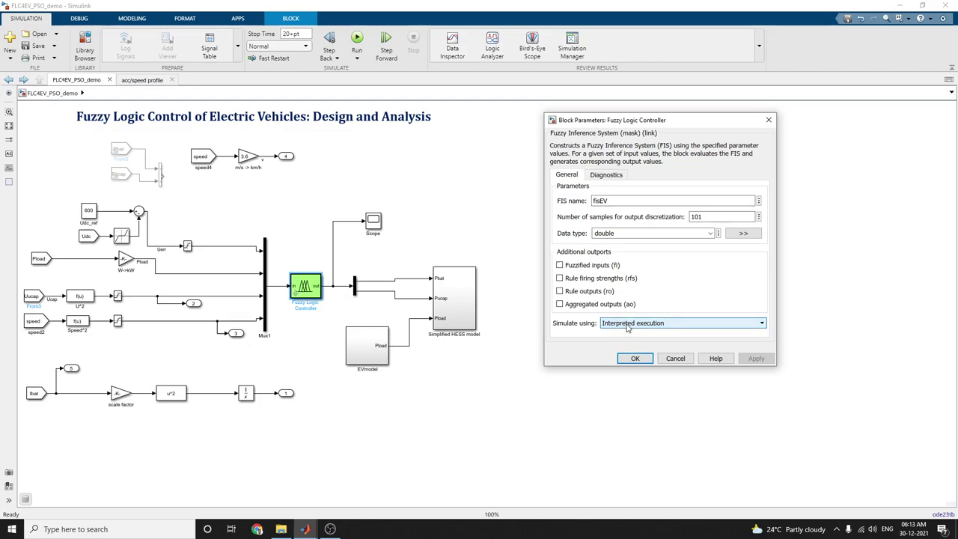
{"action": "left_click", "coordinate": [633, 358]}
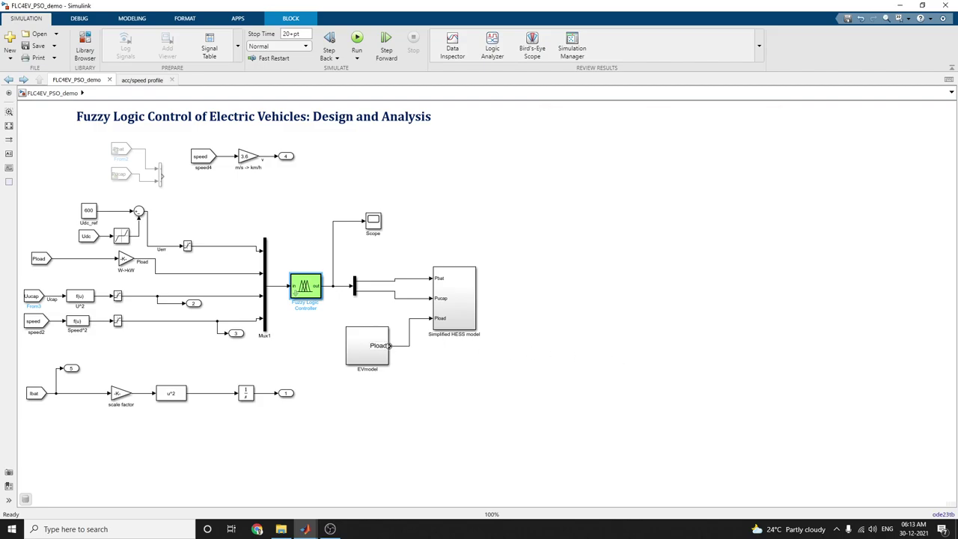
{"action": "double_click", "coordinate": [379, 351]}
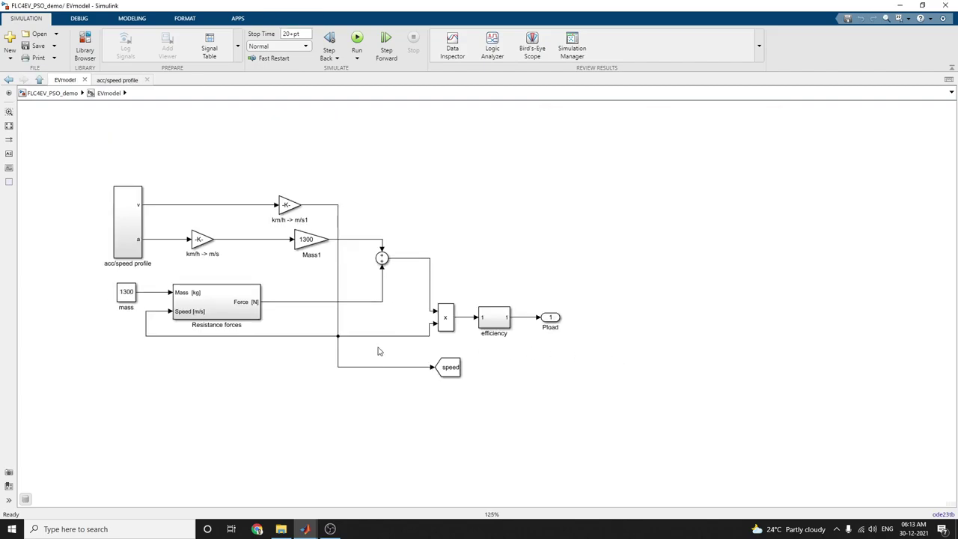
{"action": "double_click", "coordinate": [135, 229]}
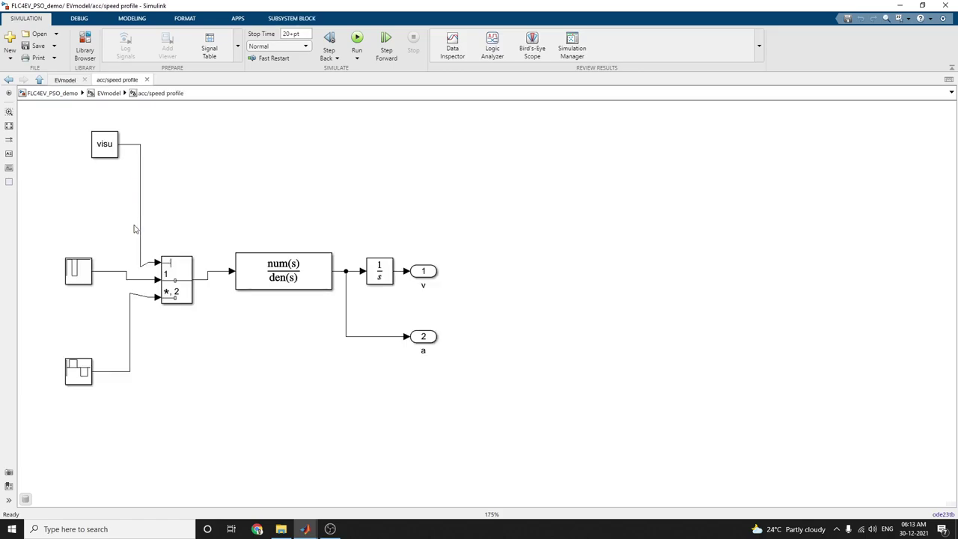
{"action": "left_click", "coordinate": [10, 80]}
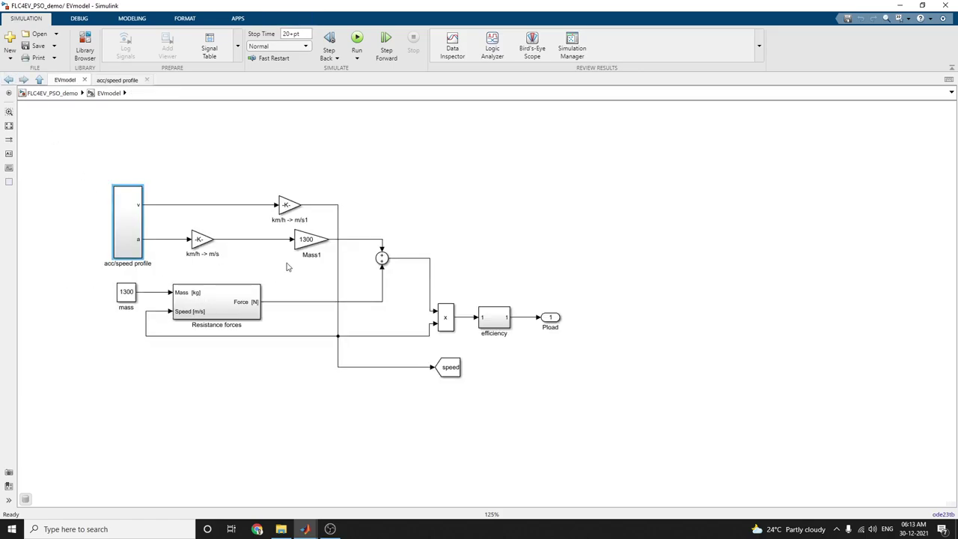
{"action": "left_click", "coordinate": [315, 241]}
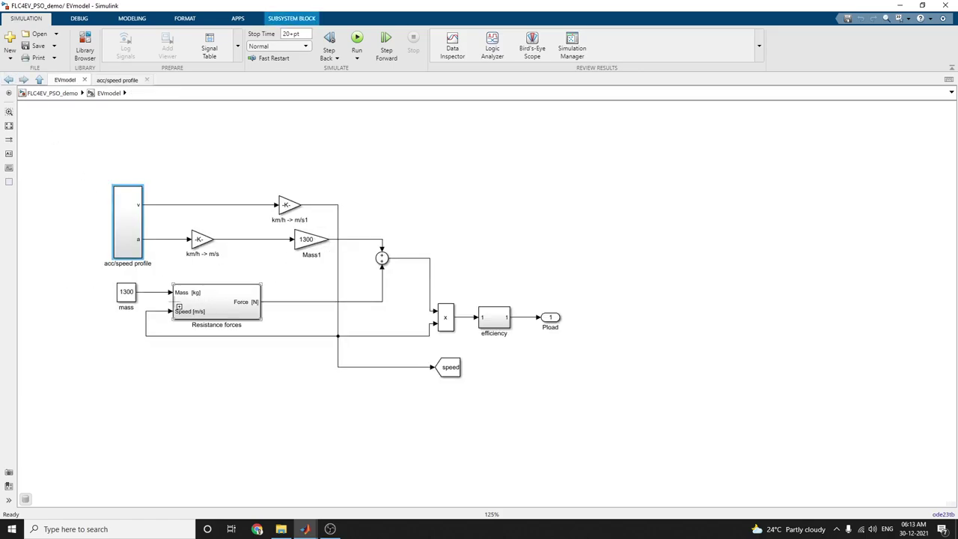
{"action": "left_click", "coordinate": [125, 296]}
{"action": "double_click", "coordinate": [125, 296]}
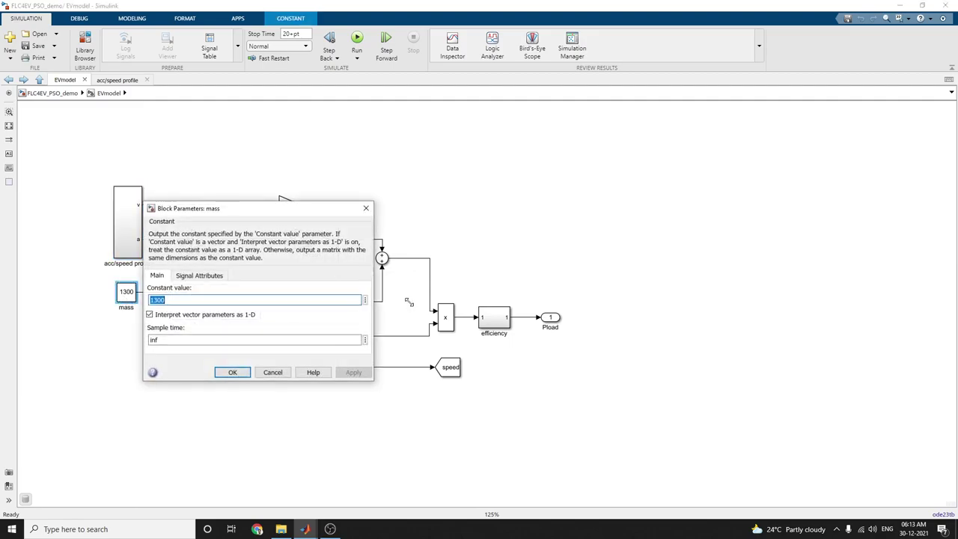
{"action": "left_click", "coordinate": [367, 209]}
{"action": "double_click", "coordinate": [494, 318]}
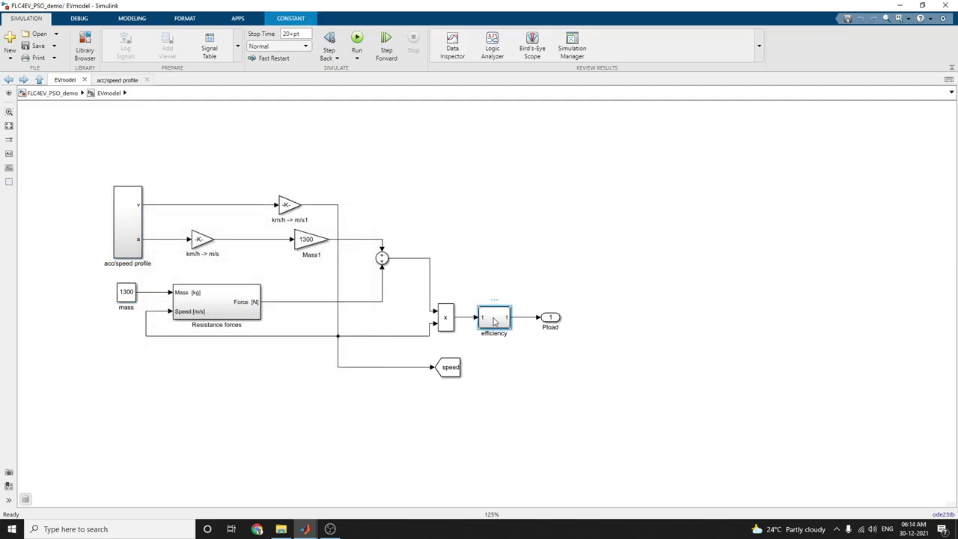
{"action": "left_click", "coordinate": [616, 325]}
{"action": "key", "text": "ctrl+plus"}
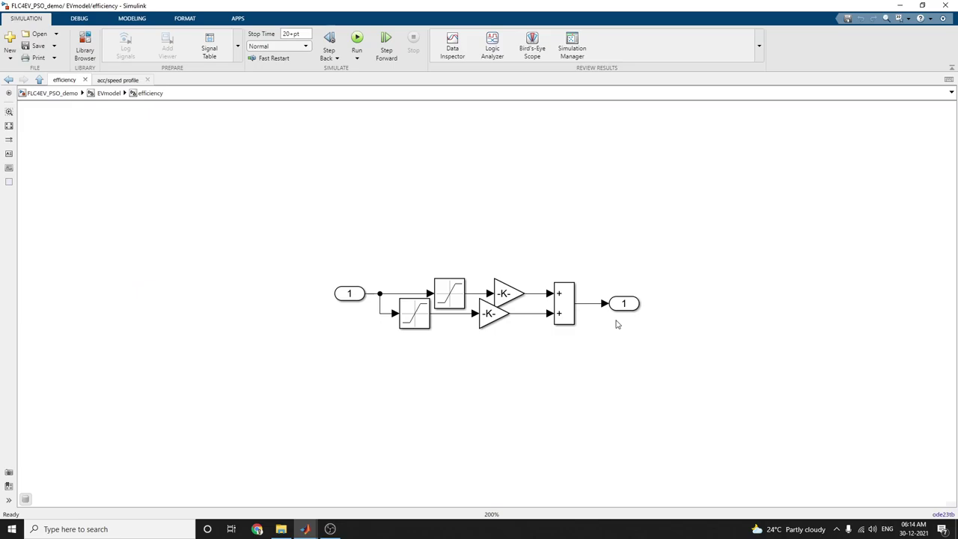
{"action": "left_click", "coordinate": [8, 80]}
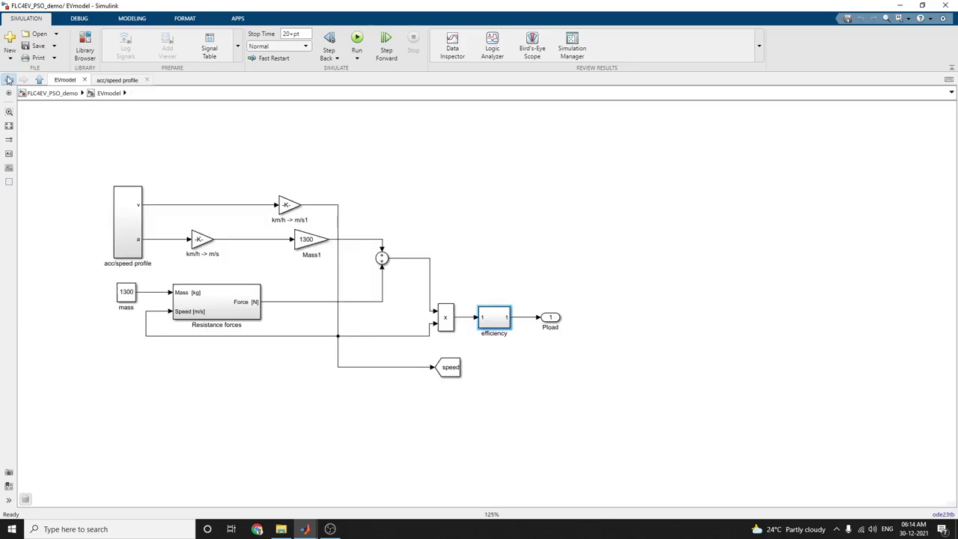
{"action": "left_click", "coordinate": [9, 79]}
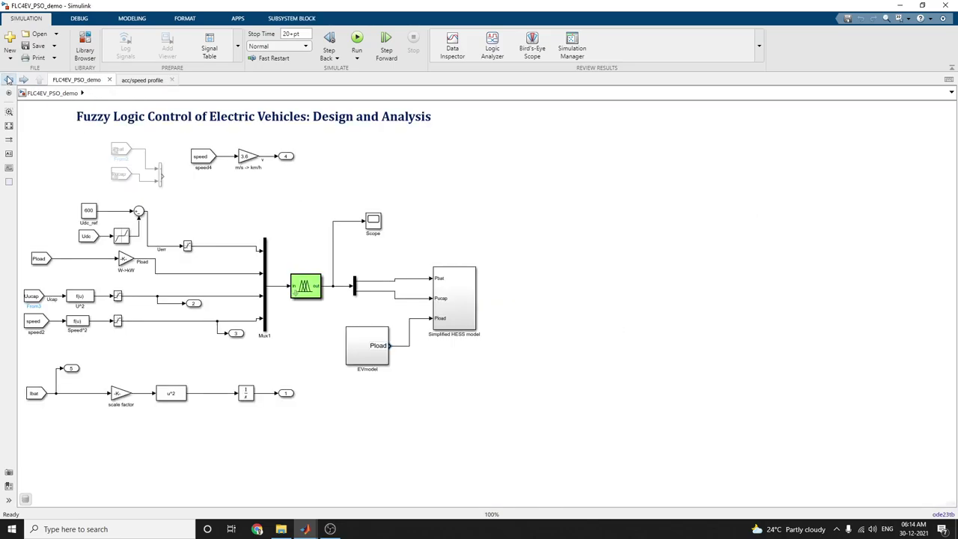
{"action": "double_click", "coordinate": [455, 298]}
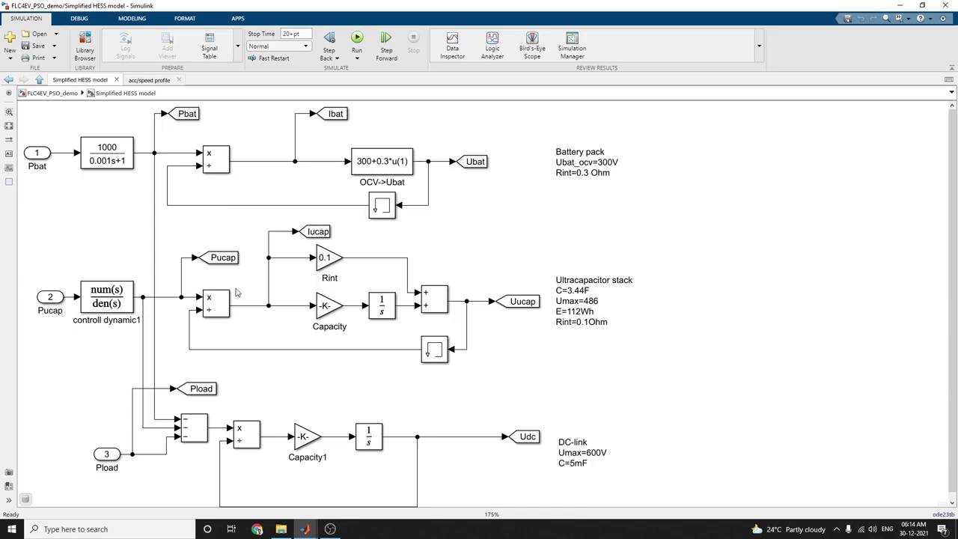
{"action": "left_click", "coordinate": [338, 111]}
{"action": "left_click", "coordinate": [343, 116]}
Trace the speed4 From block to its speed Goto source inside EVmodel.
{"action": "left_click", "coordinate": [9, 81]}
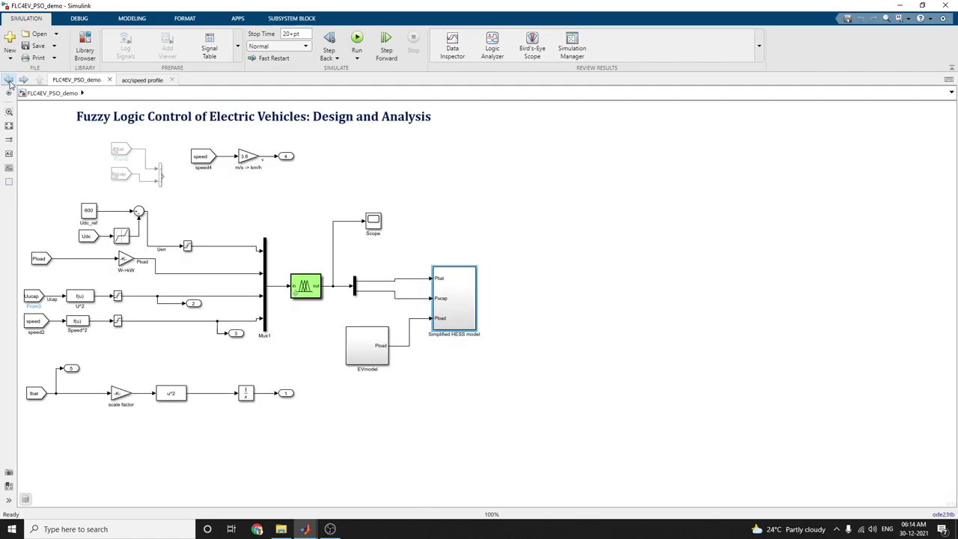
{"action": "double_click", "coordinate": [201, 157]}
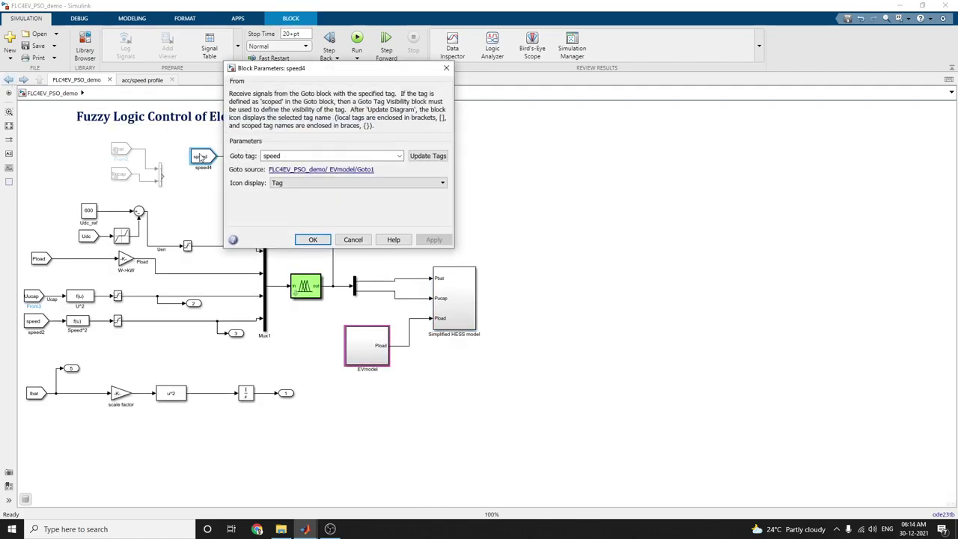
{"action": "left_click_drag", "start_coordinate": [330, 71], "coordinate": [670, 94]}
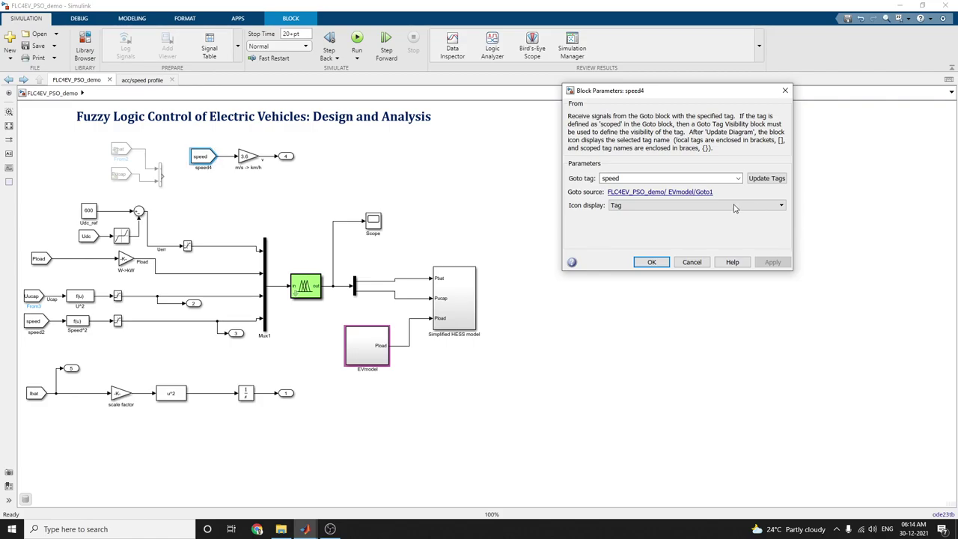
{"action": "left_click", "coordinate": [676, 192]}
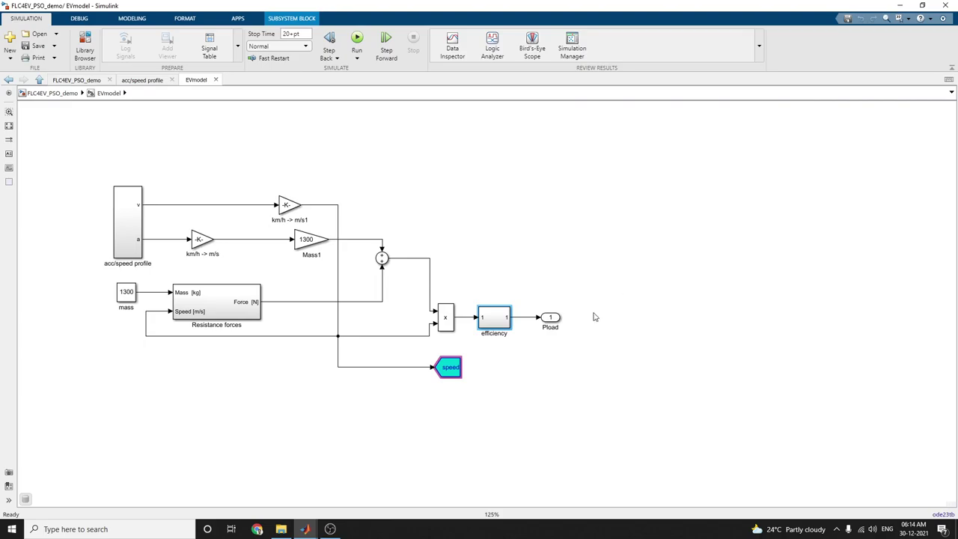
{"action": "left_click", "coordinate": [444, 371]}
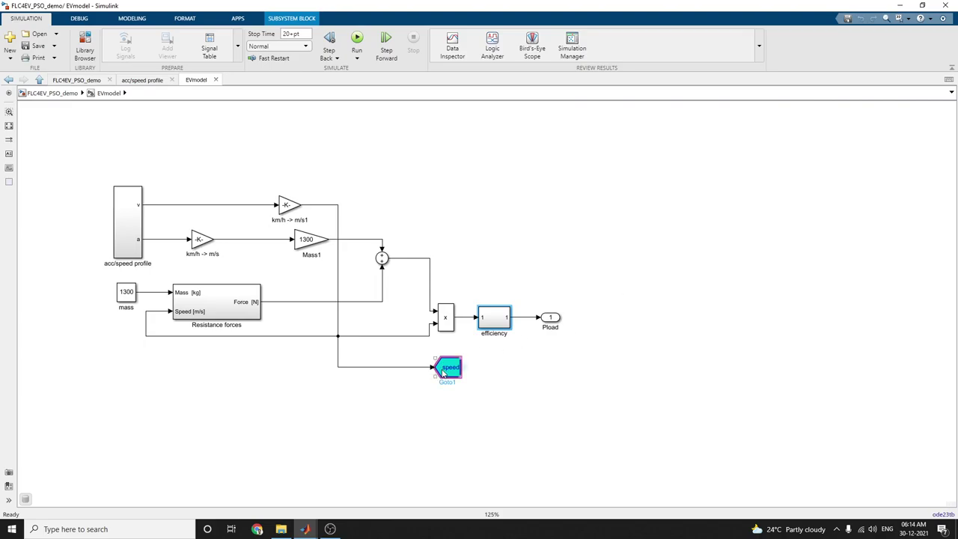
{"action": "left_click", "coordinate": [7, 80]}
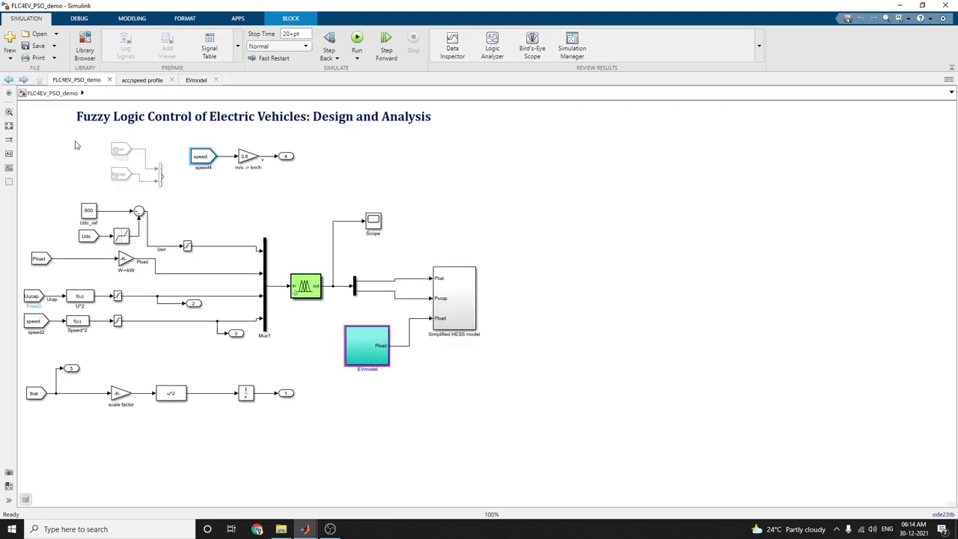
Trace the Ibat From4 block to Goto3 in the Simplified HESS model and return to the top level.
{"action": "double_click", "coordinate": [40, 396]}
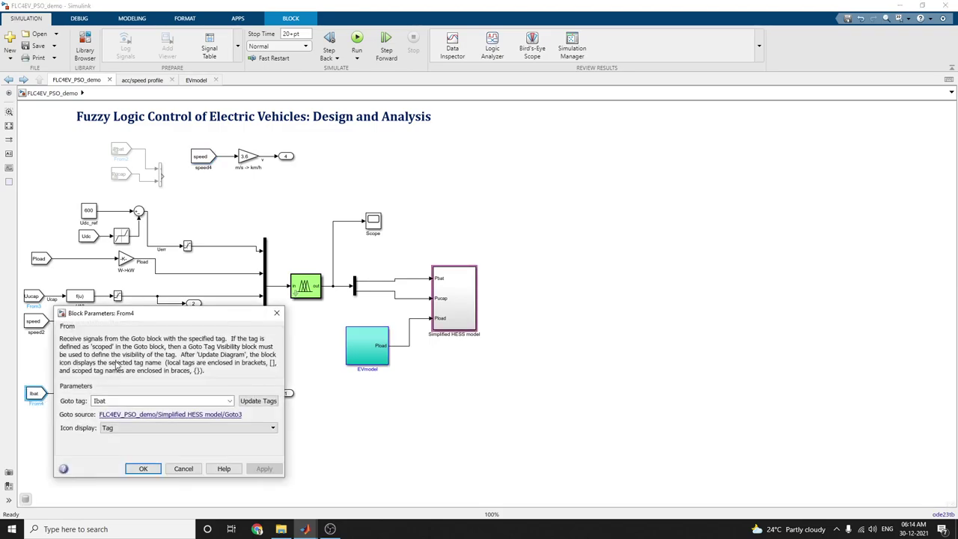
{"action": "left_click_drag", "start_coordinate": [152, 319], "coordinate": [682, 208]}
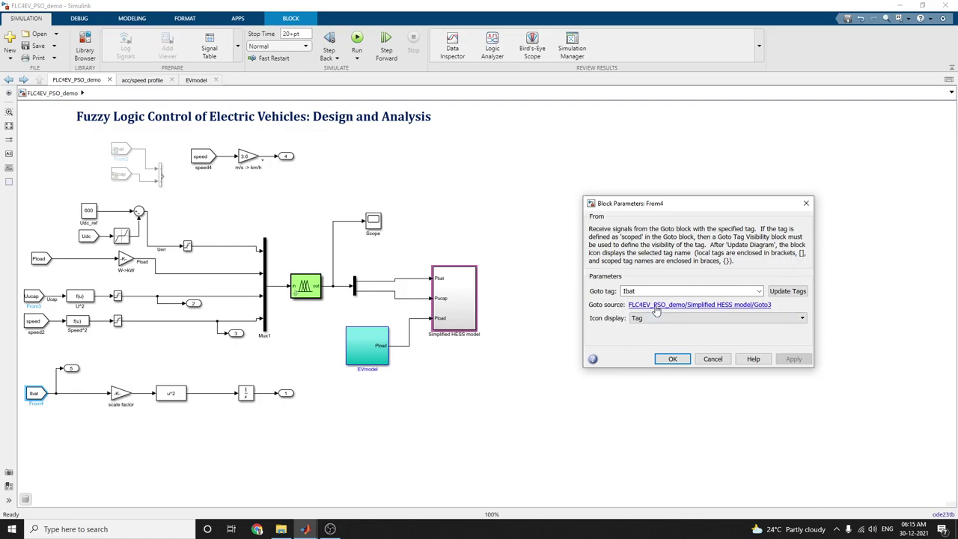
{"action": "left_click", "coordinate": [656, 307]}
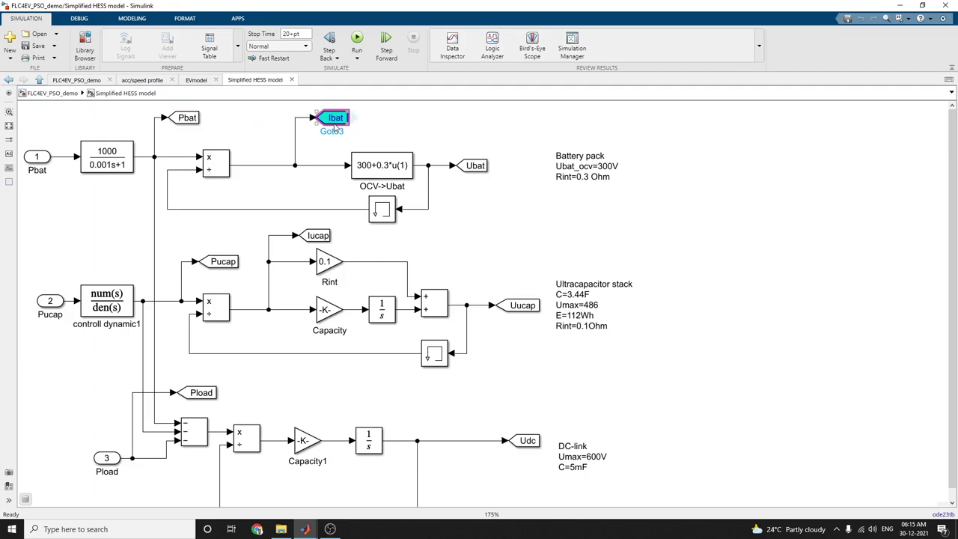
{"action": "left_click", "coordinate": [9, 80]}
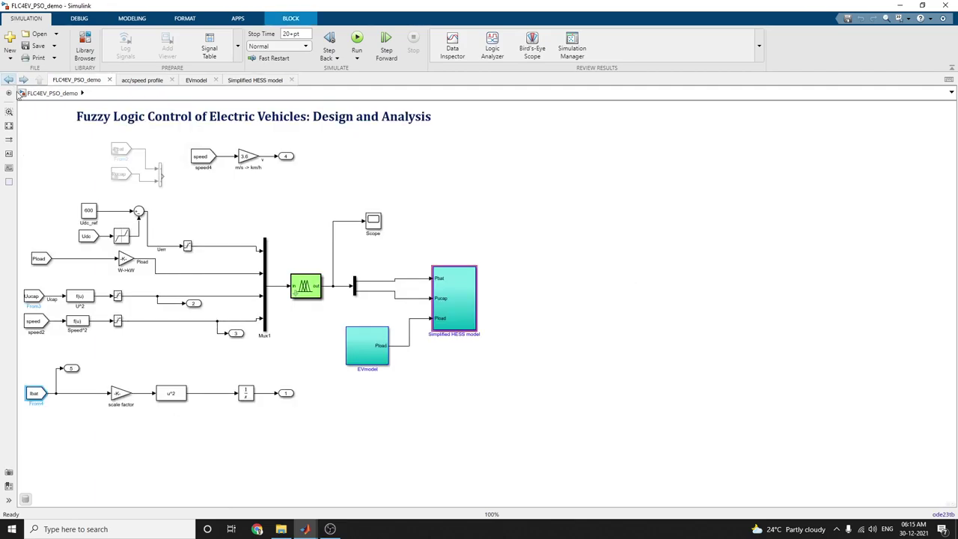
Inspect the Udc_ref constant, then trace the Pload From5 block to its Goto source.
{"action": "double_click", "coordinate": [89, 211]}
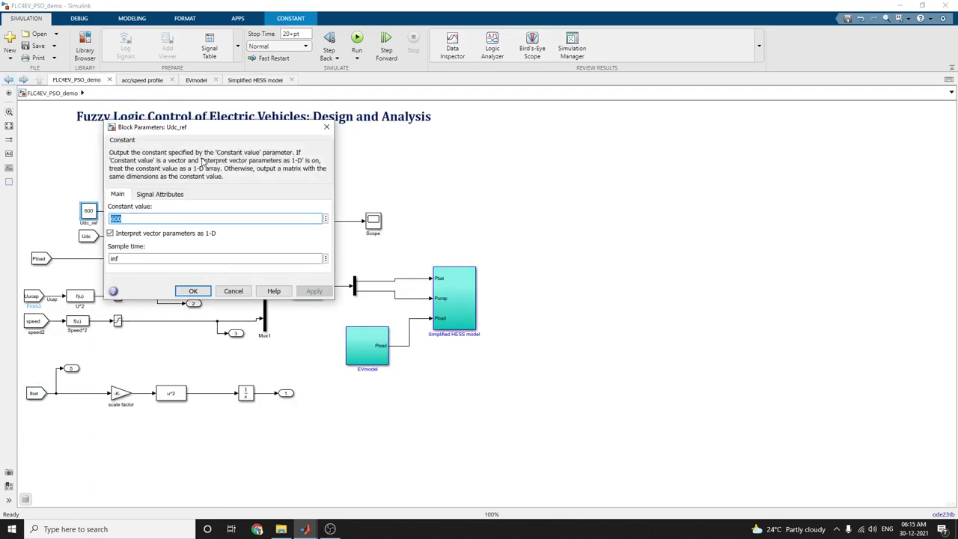
{"action": "left_click_drag", "start_coordinate": [213, 127], "coordinate": [640, 113]}
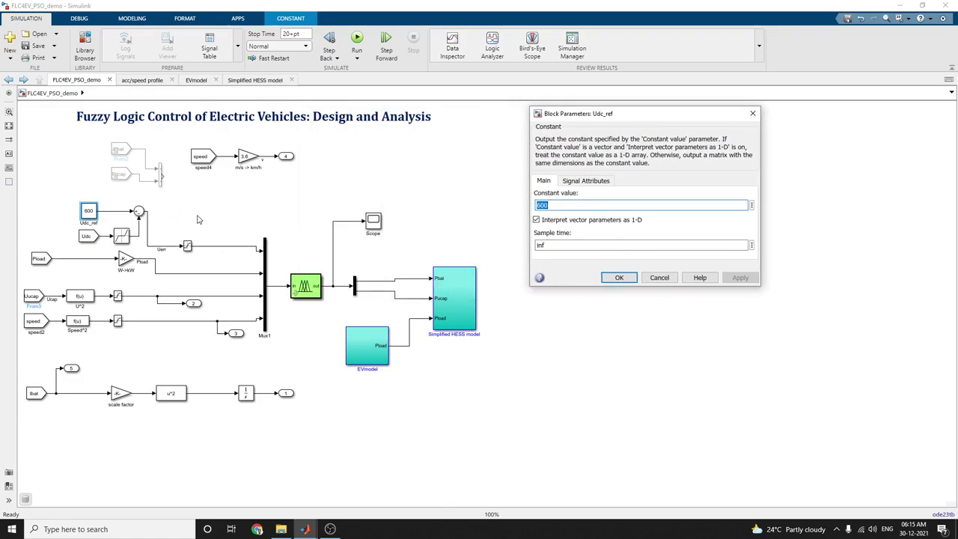
{"action": "left_click", "coordinate": [619, 278]}
{"action": "left_click", "coordinate": [41, 259]}
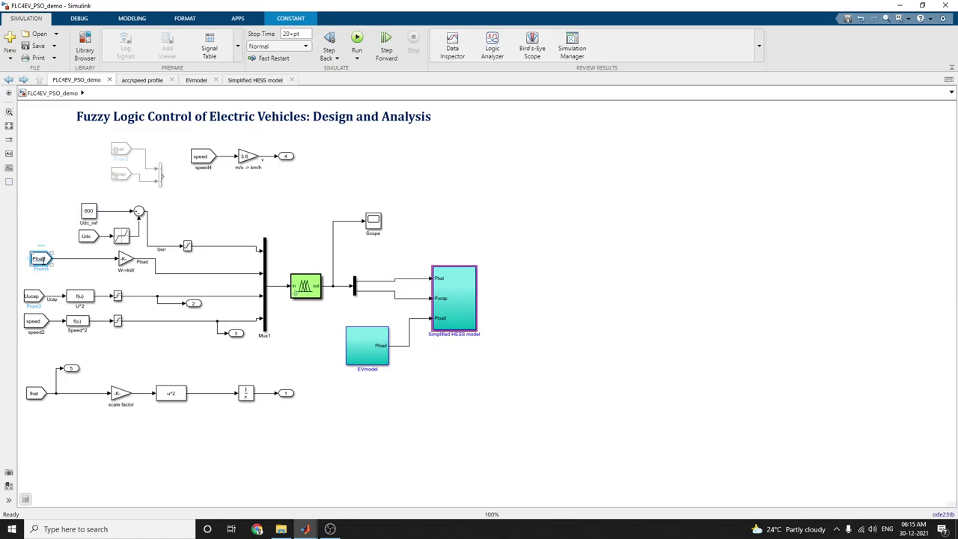
{"action": "double_click", "coordinate": [42, 259]}
{"action": "left_click_drag", "start_coordinate": [196, 180], "coordinate": [713, 177]}
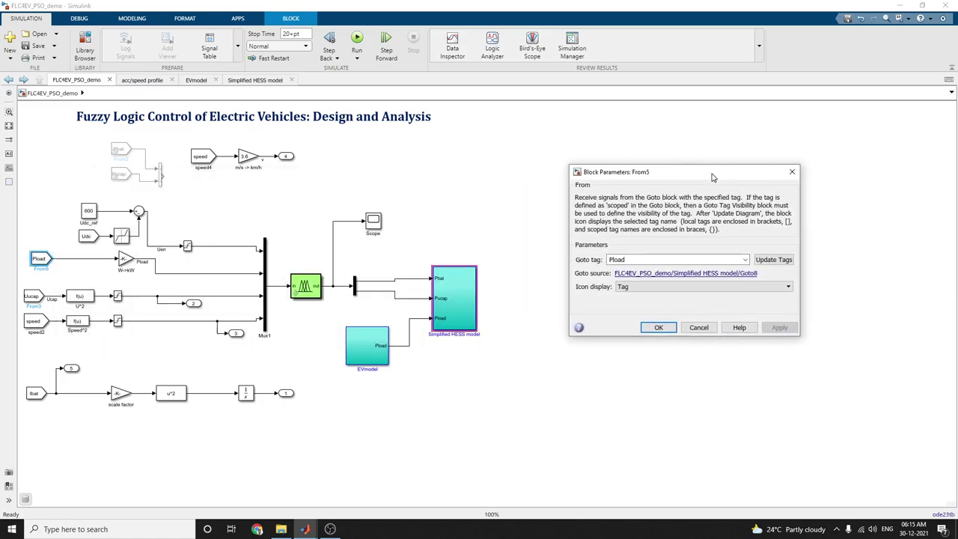
{"action": "left_click", "coordinate": [654, 274]}
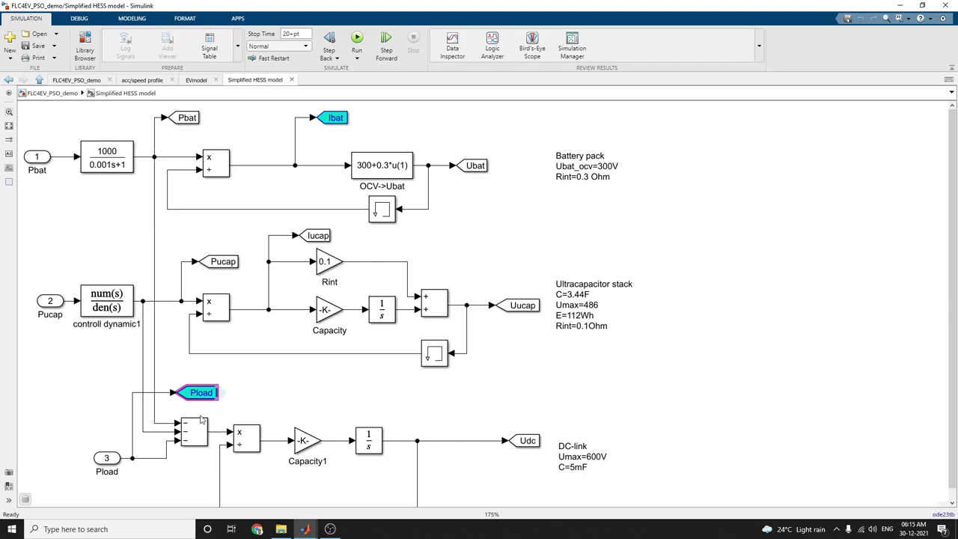
{"action": "left_click", "coordinate": [8, 79]}
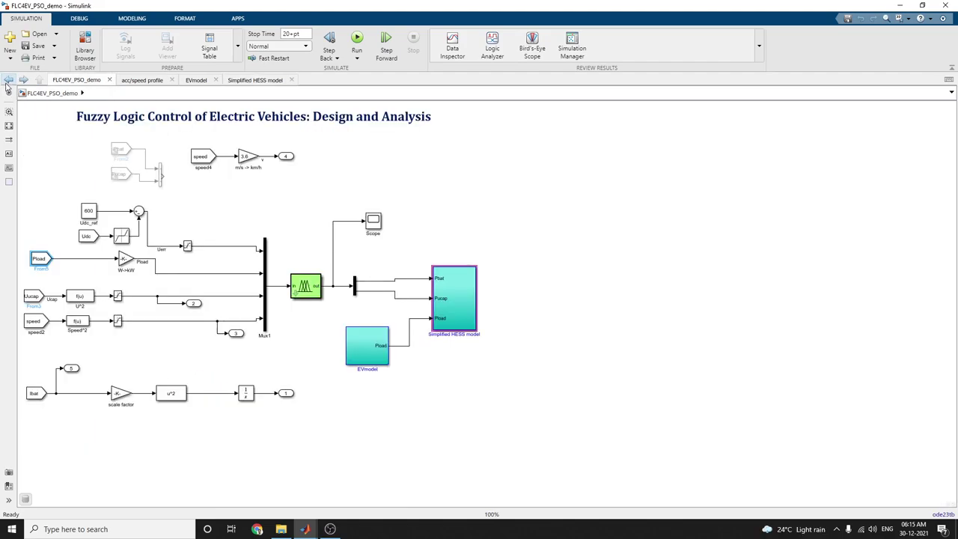
Trace the Ucap tag to its source, then the speed tag to its Goto in EVmodel.
{"action": "double_click", "coordinate": [33, 298]}
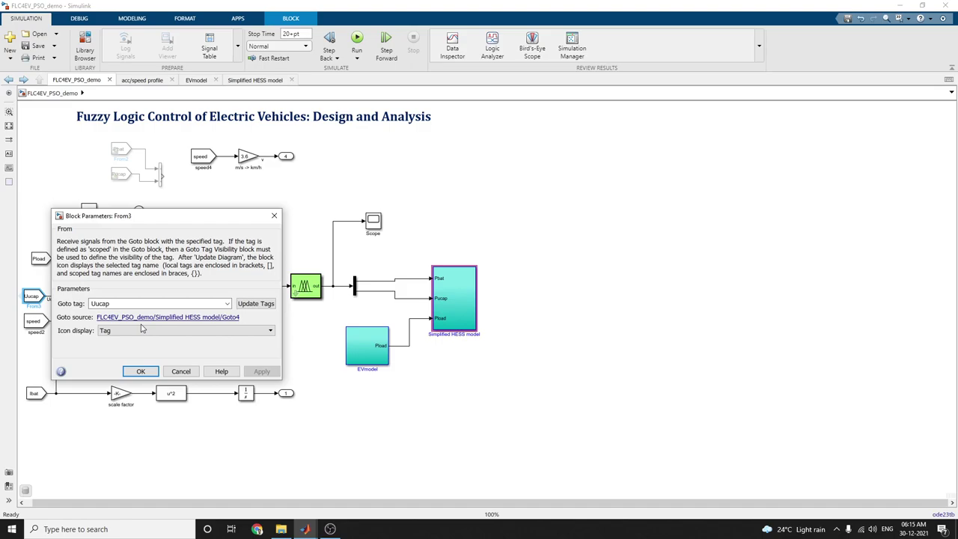
{"action": "left_click", "coordinate": [142, 318]}
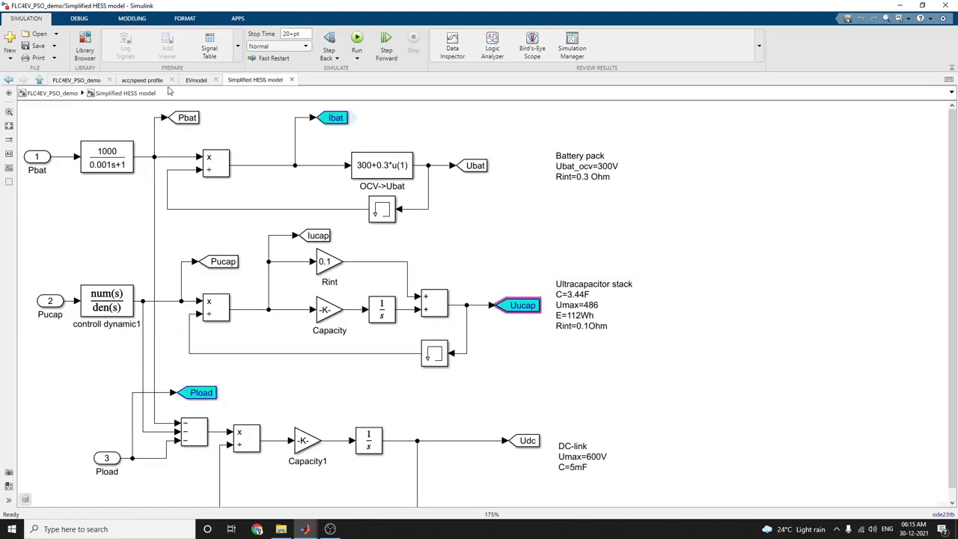
{"action": "left_click", "coordinate": [8, 80]}
{"action": "double_click", "coordinate": [37, 322]}
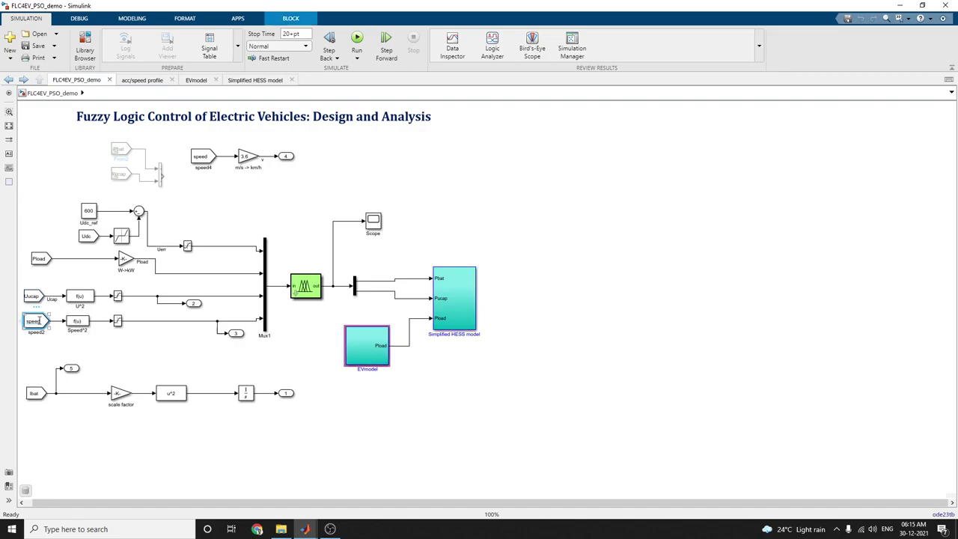
{"action": "left_click", "coordinate": [129, 333]}
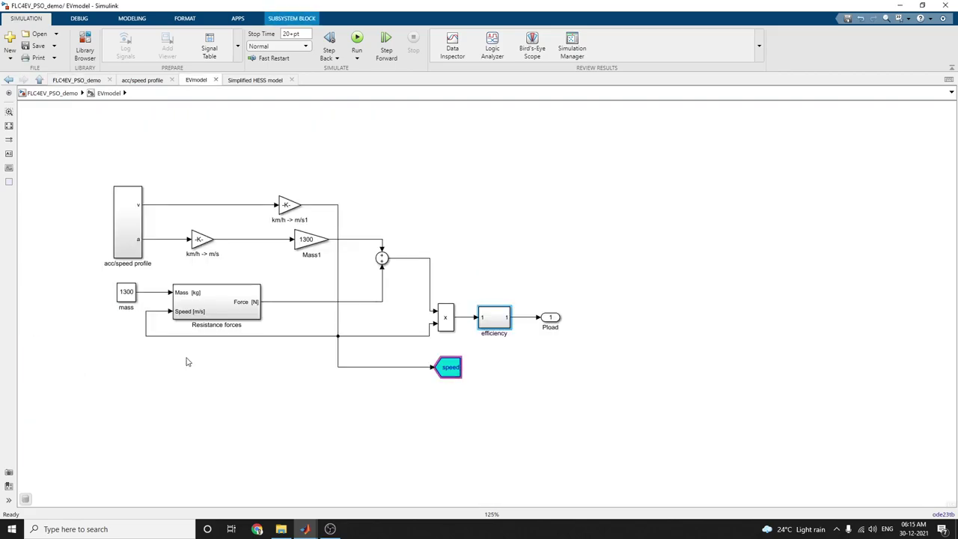
{"action": "left_click", "coordinate": [347, 390]}
{"action": "double_click", "coordinate": [221, 305]}
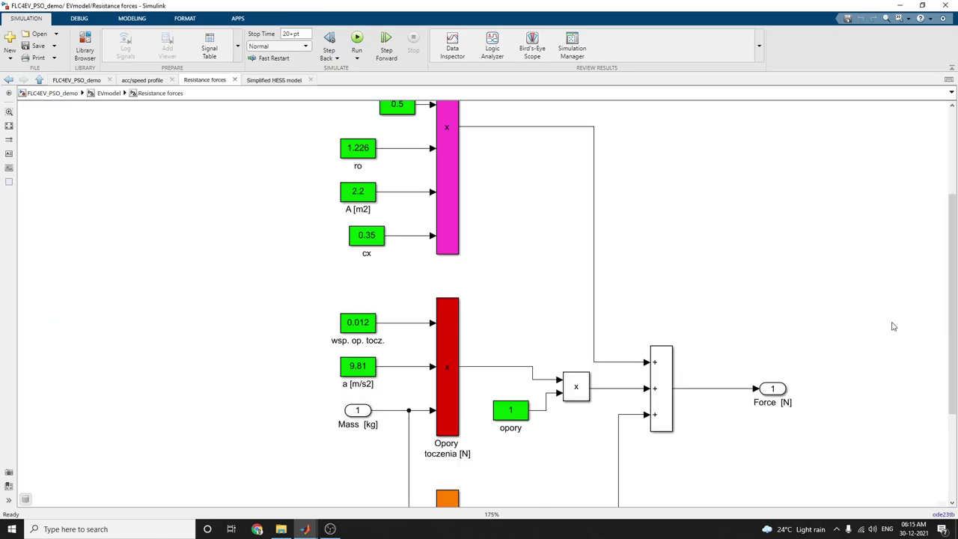
{"action": "scroll", "coordinate": [780, 340], "scroll_direction": "down", "scroll_amount": 2}
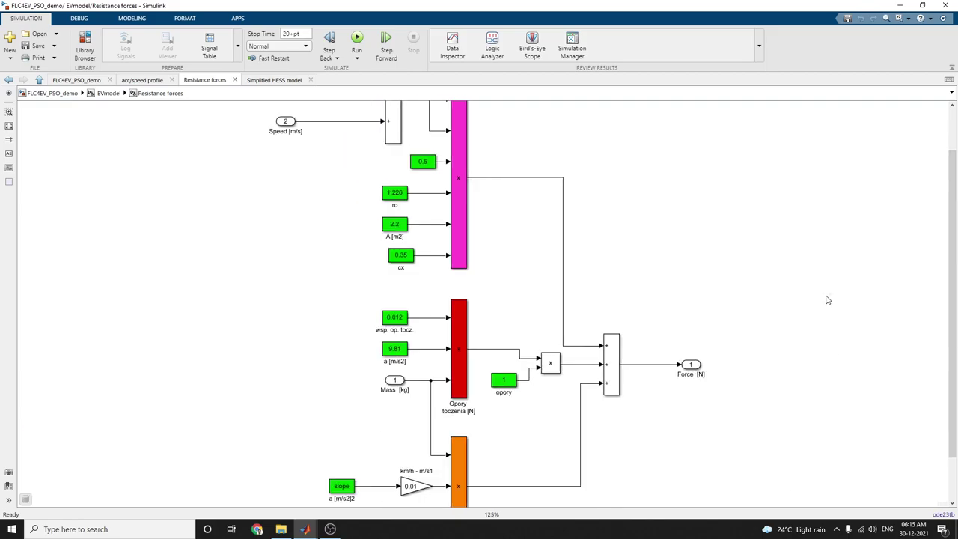
{"action": "key", "text": "space"}
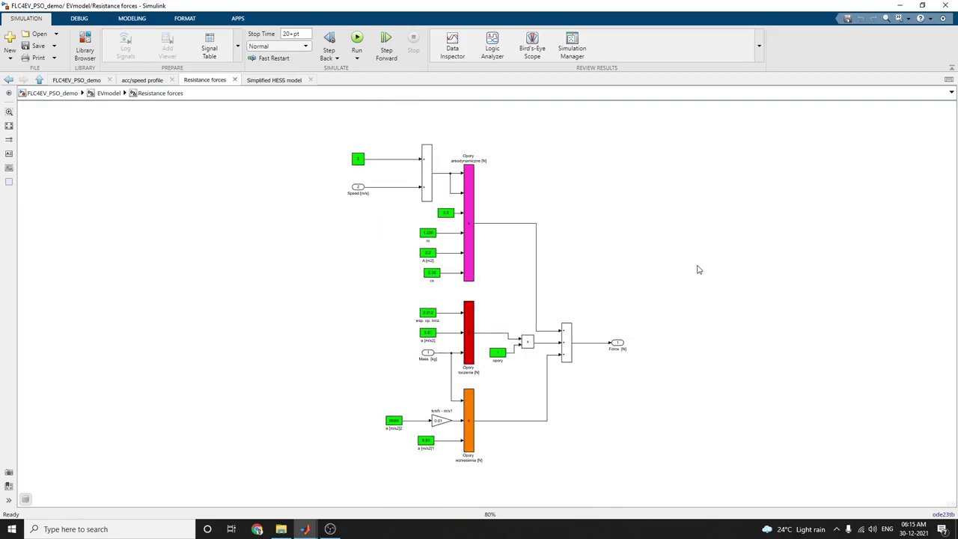
{"action": "key", "text": "ctrl+plus"}
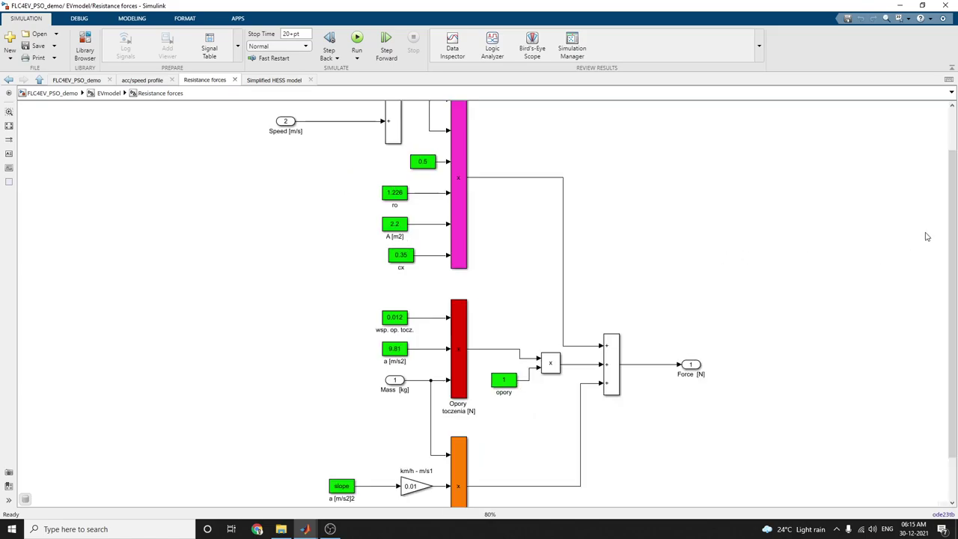
{"action": "left_click_drag", "start_coordinate": [956, 211], "coordinate": [956, 172]}
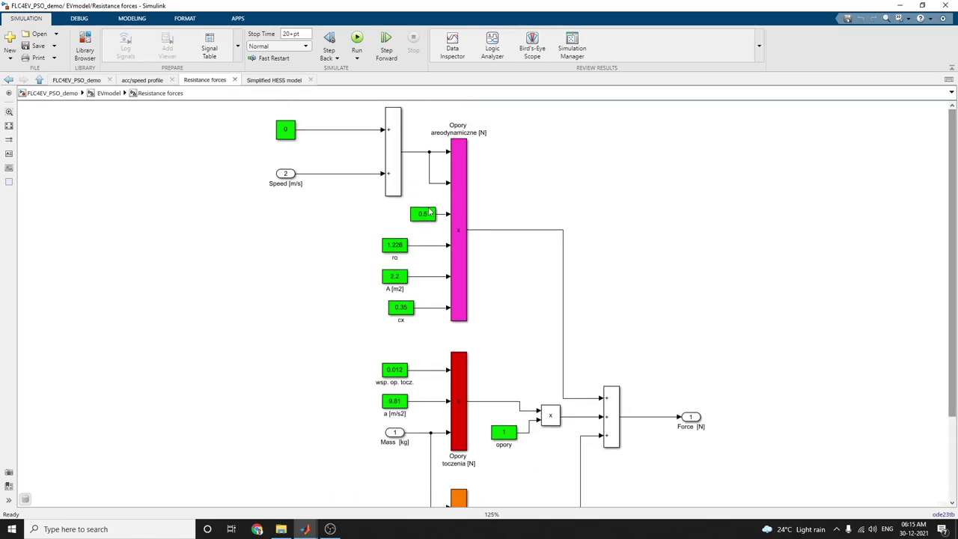
{"action": "double_click", "coordinate": [463, 217]}
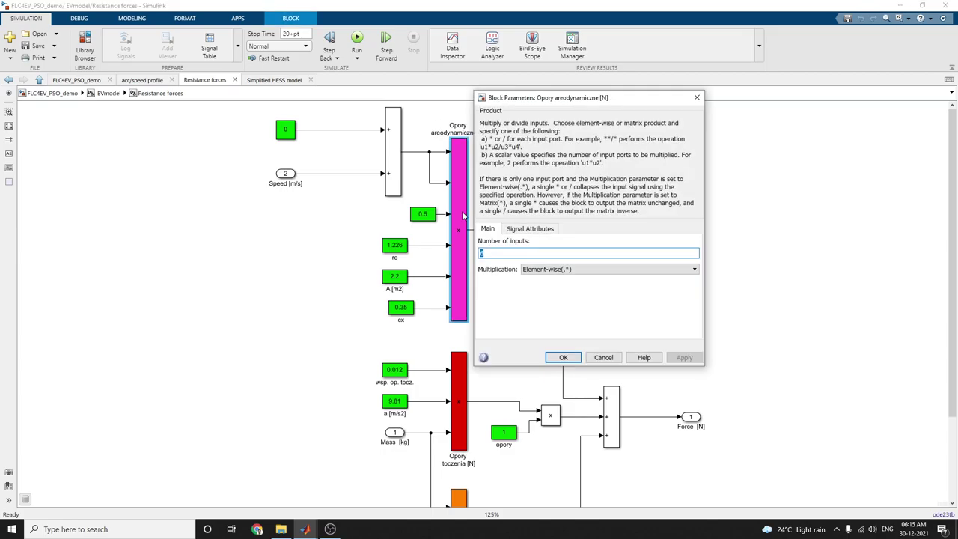
{"action": "left_click_drag", "start_coordinate": [547, 102], "coordinate": [717, 110]}
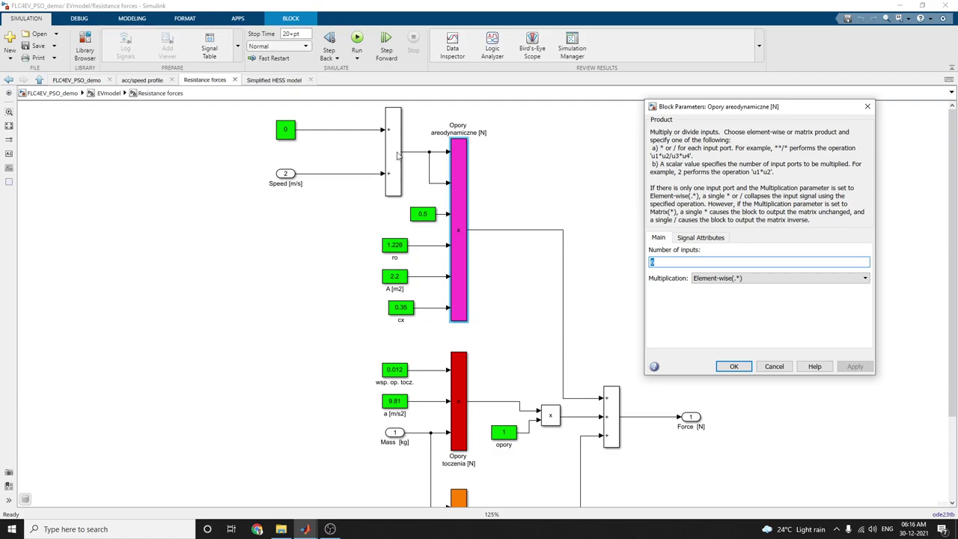
{"action": "left_click", "coordinate": [717, 366]}
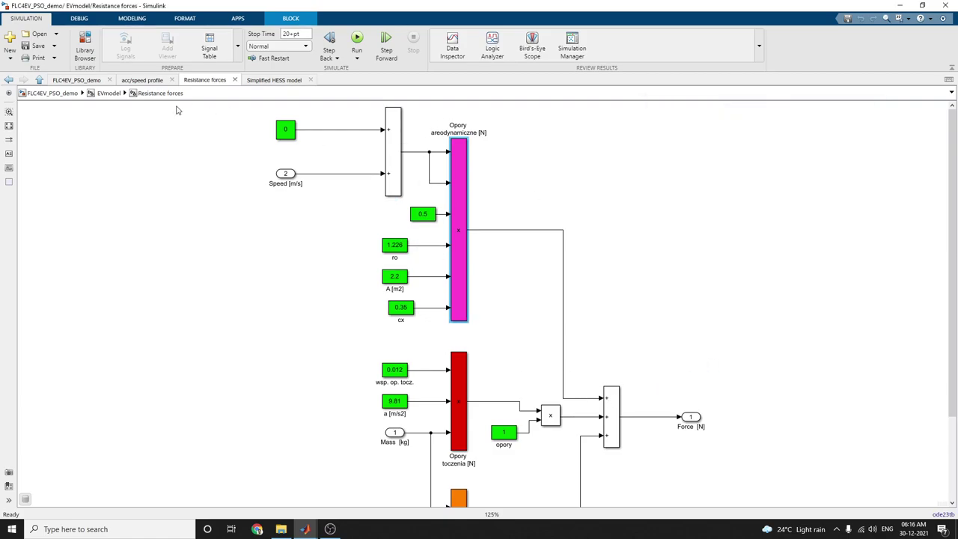
{"action": "left_click", "coordinate": [8, 79]}
{"action": "left_click", "coordinate": [131, 236]}
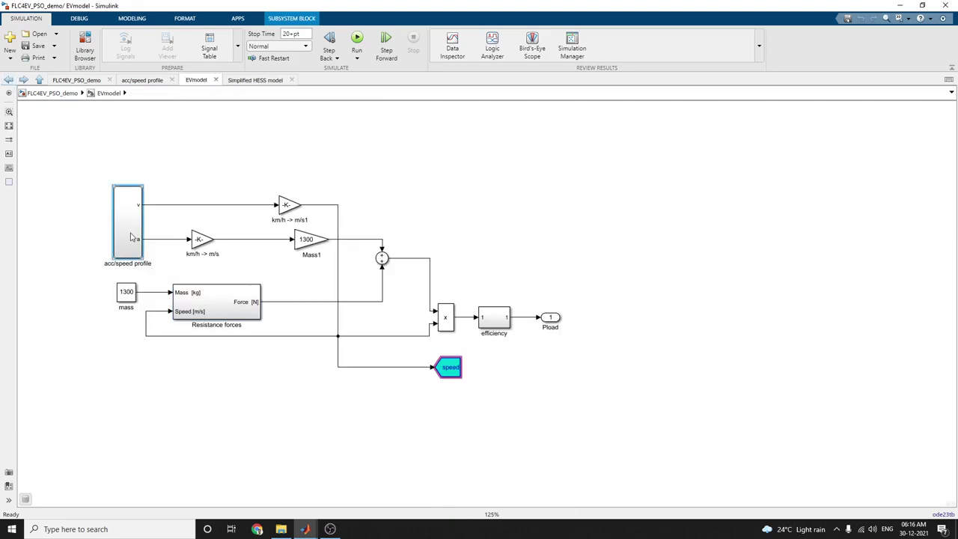
{"action": "double_click", "coordinate": [131, 237]}
{"action": "left_click", "coordinate": [10, 81]}
View the whole efficiency subsystem zoomed out, then go back up to the top-level diagram.
{"action": "double_click", "coordinate": [488, 318]}
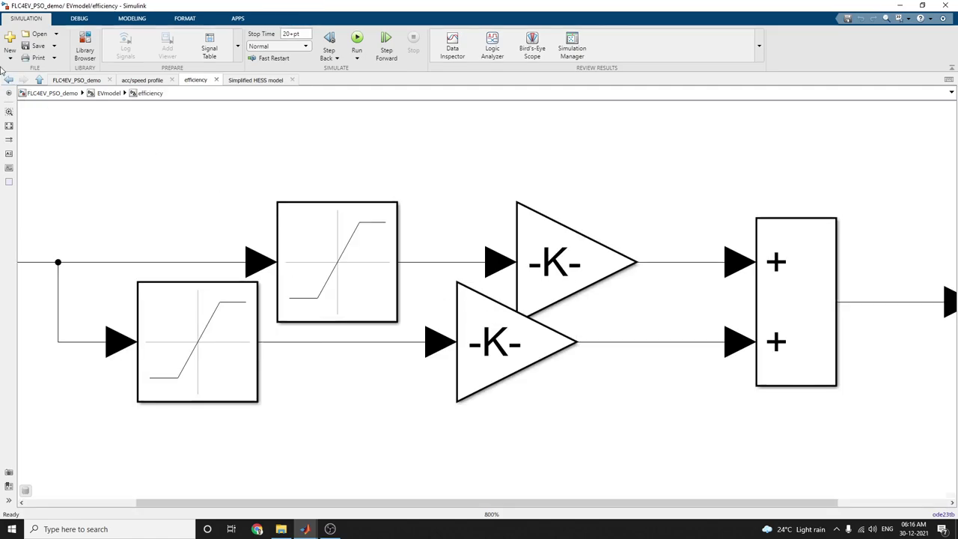
{"action": "left_click", "coordinate": [320, 280]}
{"action": "key", "text": "minus"}
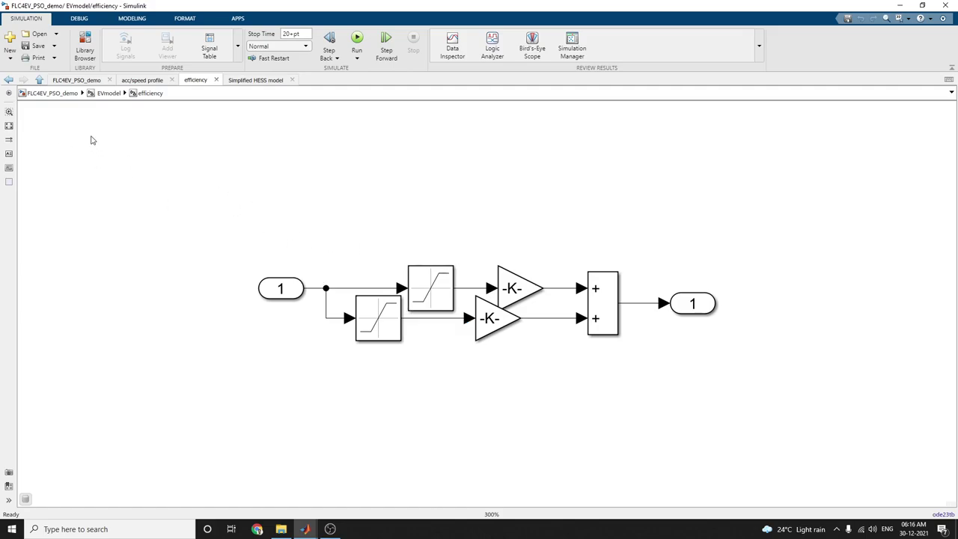
{"action": "left_click", "coordinate": [7, 81]}
{"action": "left_click", "coordinate": [7, 81]}
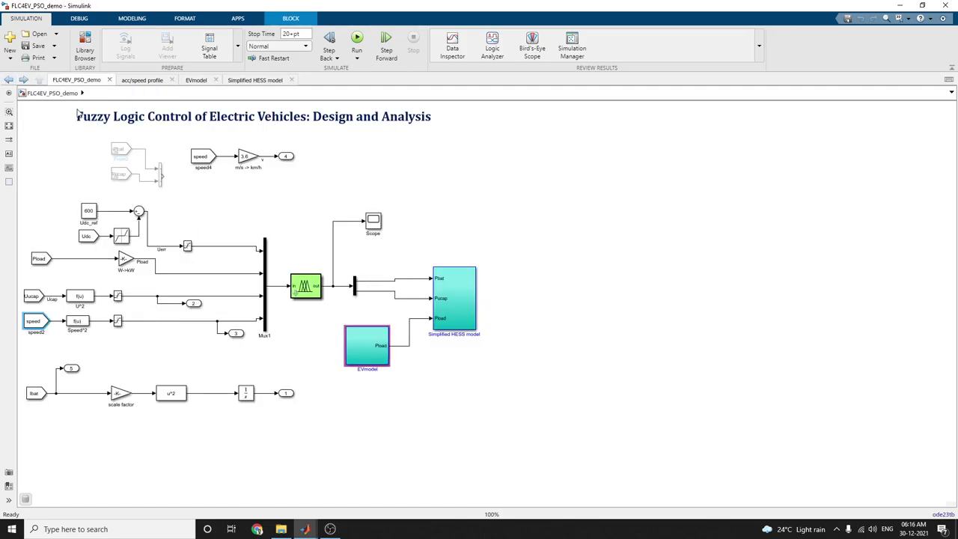
Briefly reopen EVmodel and the Simplified HESS model, ending at the top-level diagram.
{"action": "double_click", "coordinate": [361, 344]}
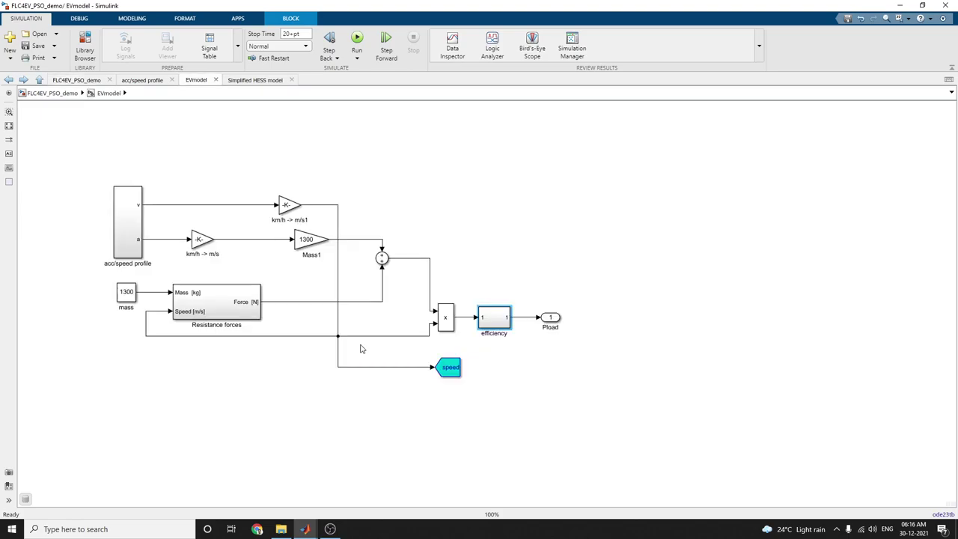
{"action": "left_click", "coordinate": [7, 80]}
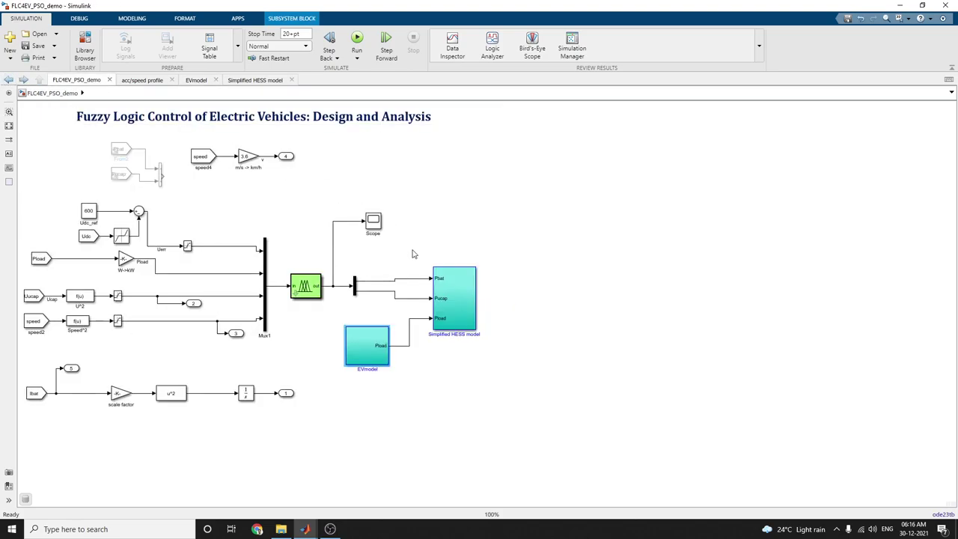
{"action": "double_click", "coordinate": [455, 302]}
{"action": "left_click", "coordinate": [8, 81]}
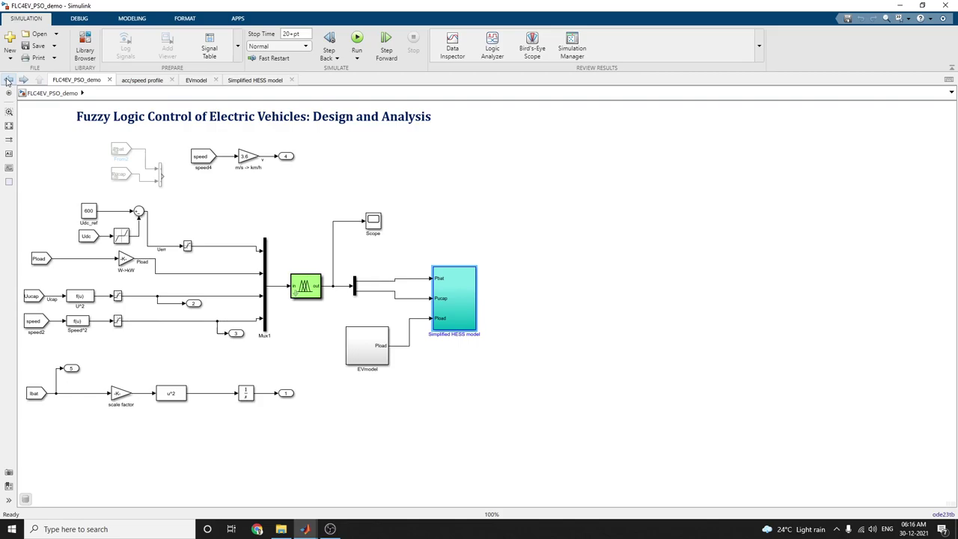
{"action": "left_click", "coordinate": [265, 267]}
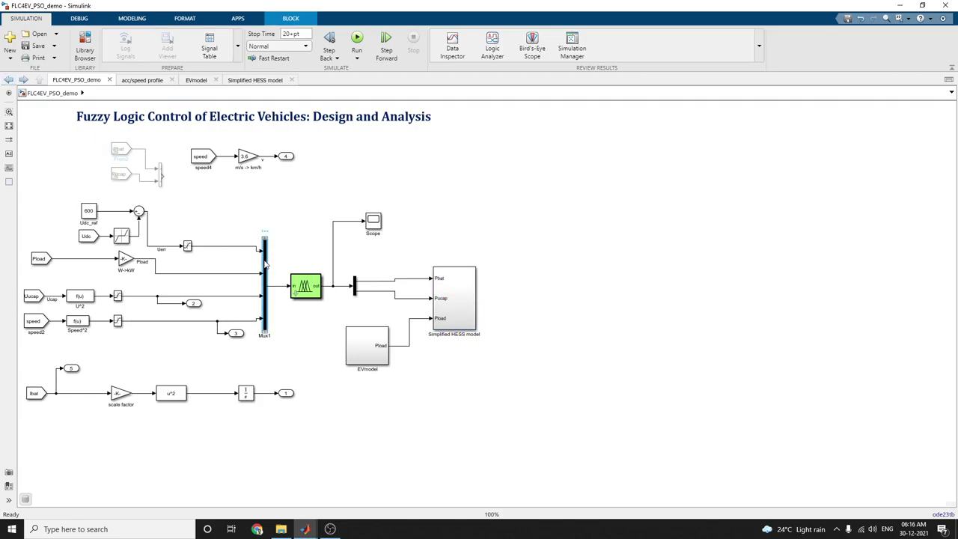
{"action": "double_click", "coordinate": [266, 264]}
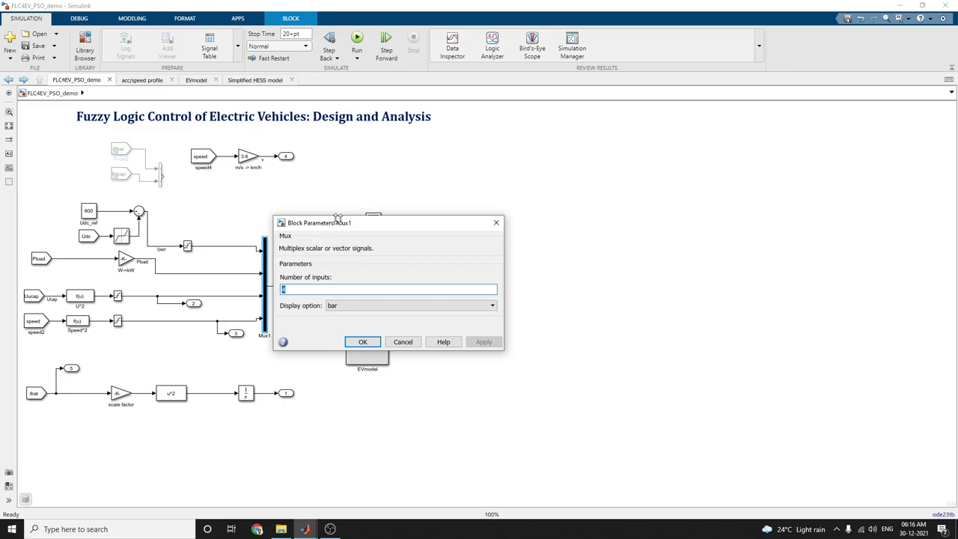
{"action": "left_click_drag", "start_coordinate": [460, 223], "coordinate": [740, 194]}
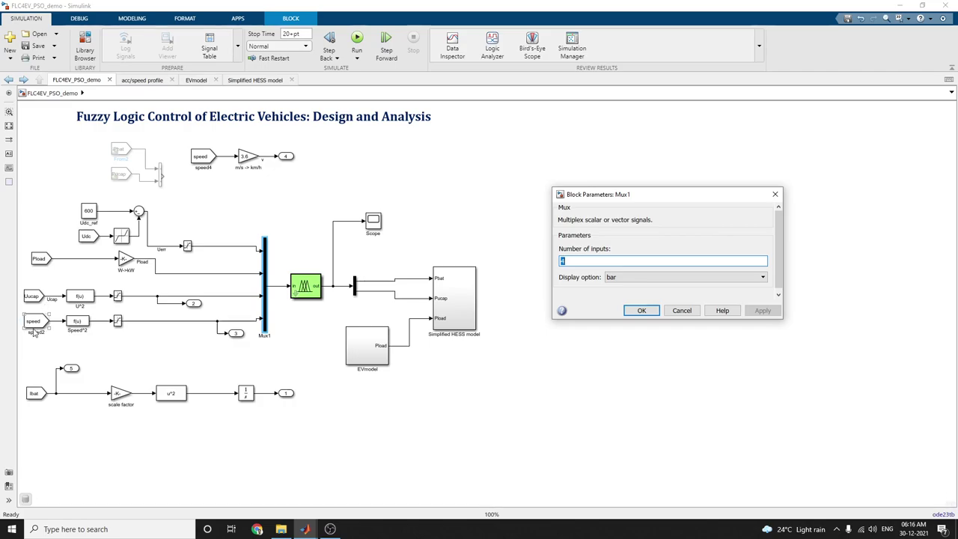
{"action": "left_click", "coordinate": [776, 194]}
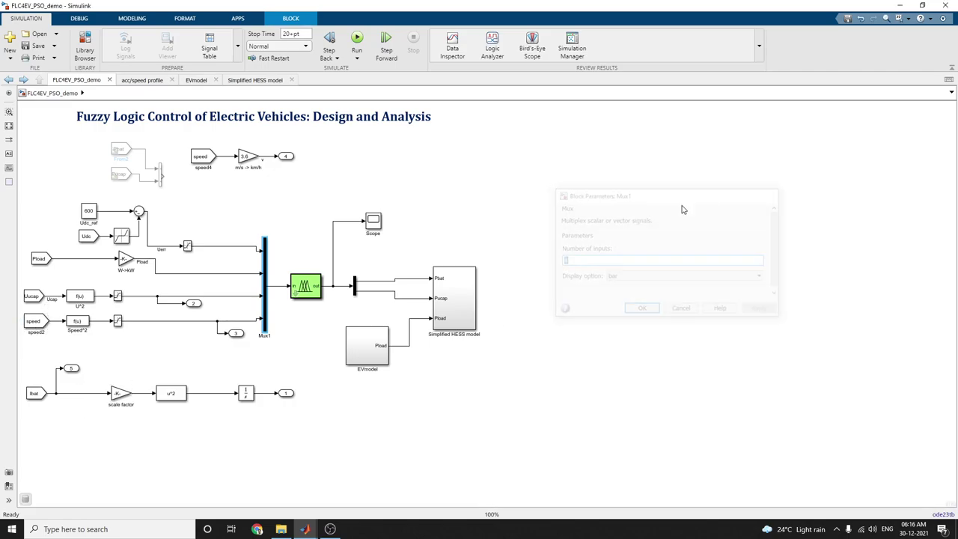
Open the Scope results and show them full-screen.
{"action": "double_click", "coordinate": [376, 224]}
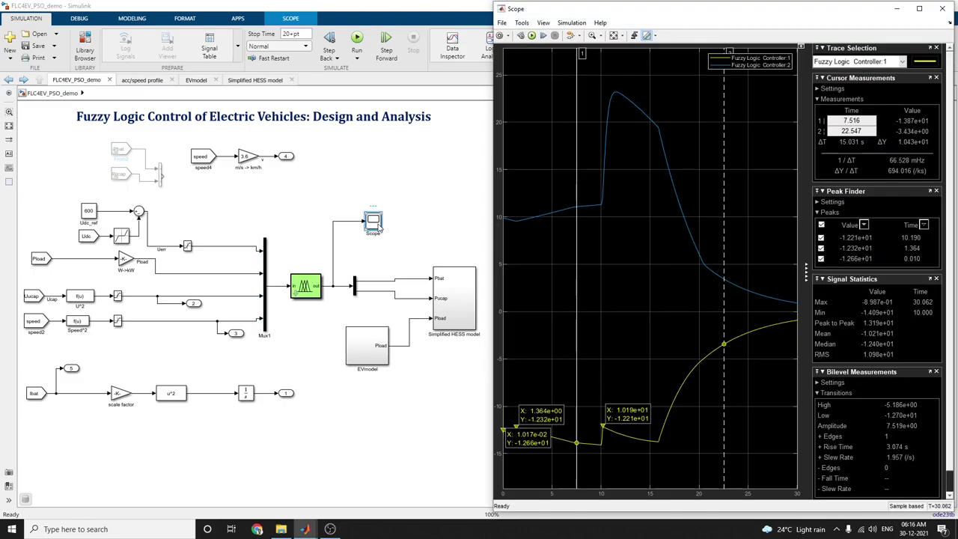
{"action": "left_click", "coordinate": [919, 9]}
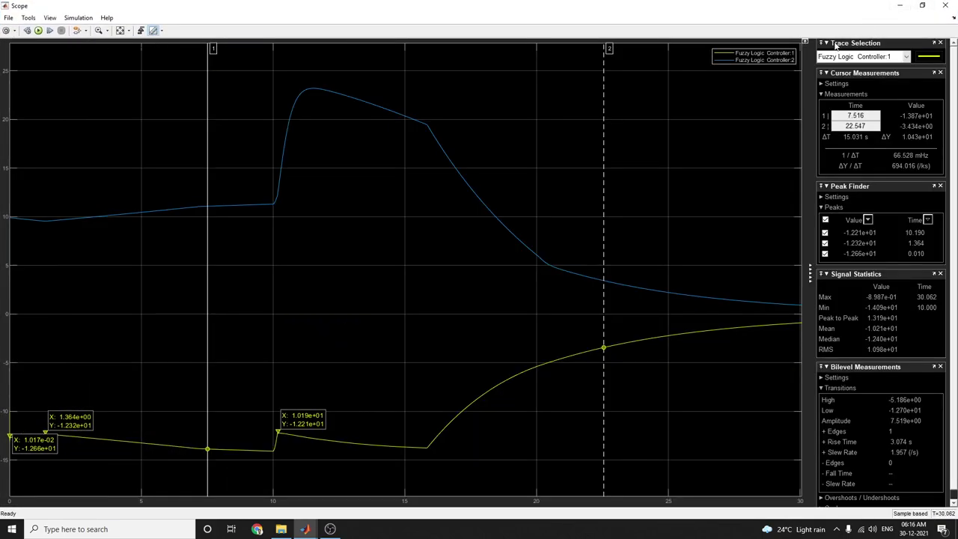
{"action": "left_click", "coordinate": [922, 5]}
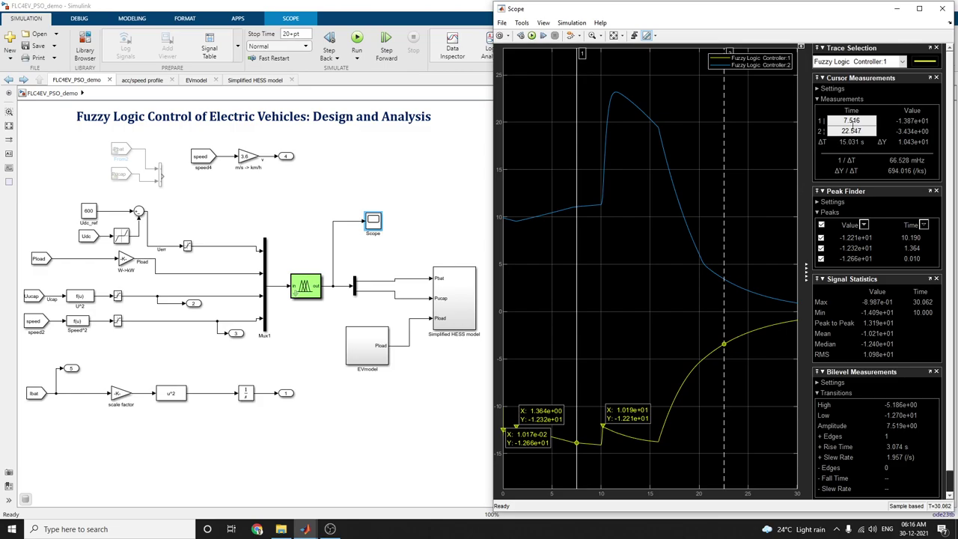
{"action": "left_click", "coordinate": [919, 8]}
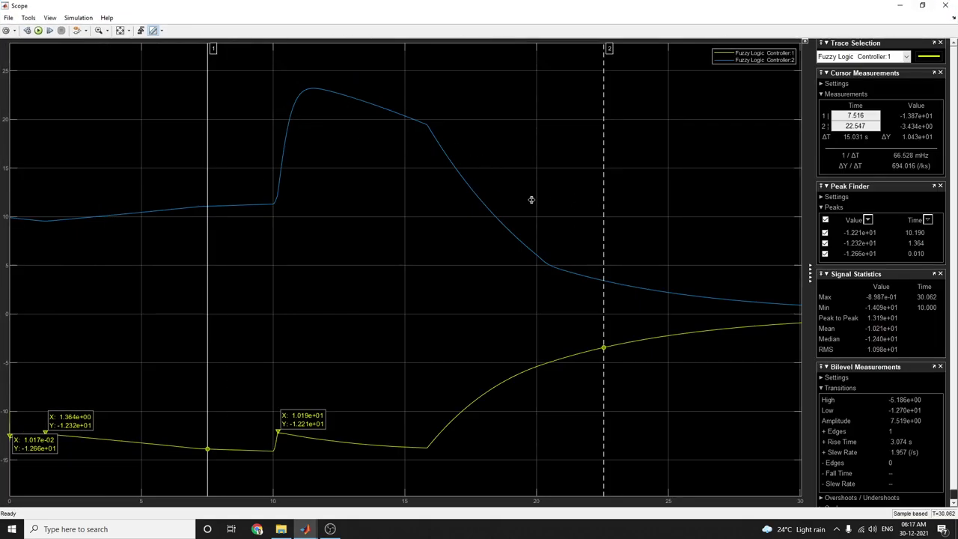
Drag measurement cursor 2 to 14.586 s, giving ΔT 7.071 s from 7.516 s.
{"action": "left_click_drag", "start_coordinate": [531, 200], "coordinate": [450, 200]}
{"action": "left_click_drag", "start_coordinate": [399, 244], "coordinate": [277, 313]}
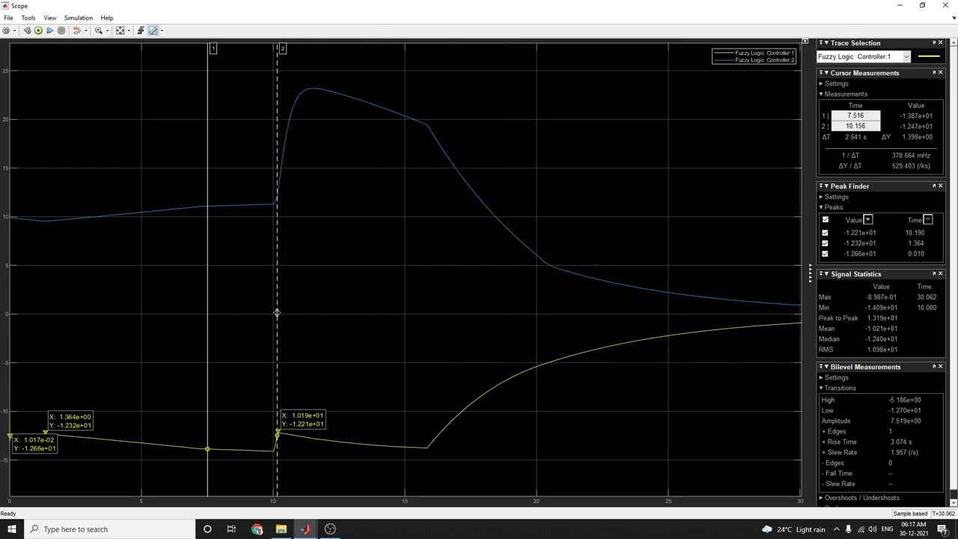
{"action": "left_click_drag", "start_coordinate": [277, 313], "coordinate": [394, 311]}
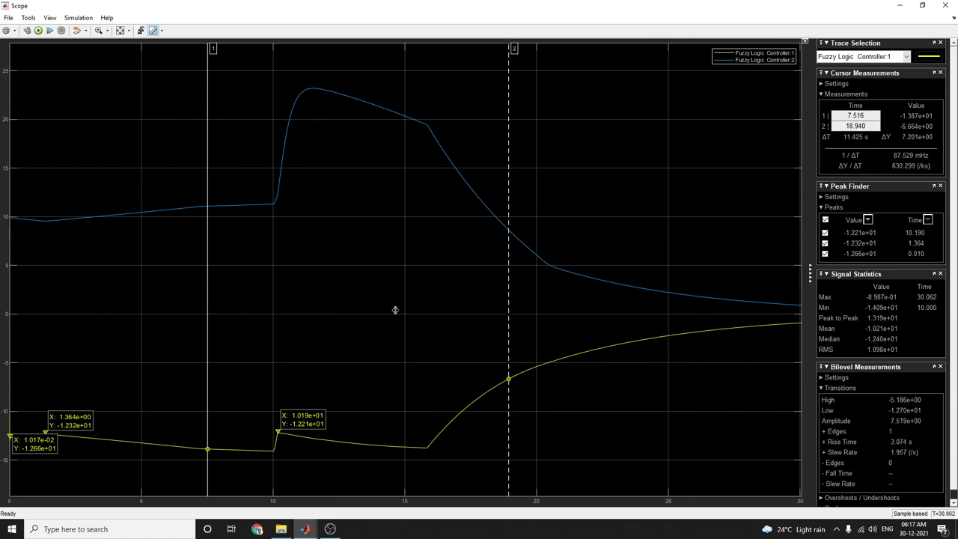
Measure Fuzzy Logic Controller:2 with cursor 2 at 20.398 s (ΔT 12.882 s) and show cursor settings.
{"action": "left_click", "coordinate": [893, 58]}
{"action": "left_click", "coordinate": [872, 78]}
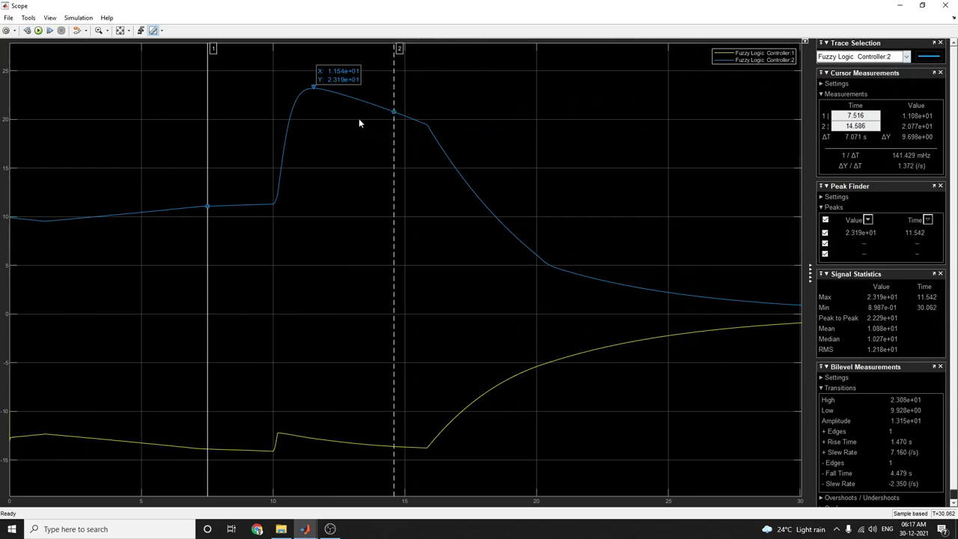
{"action": "left_click_drag", "start_coordinate": [394, 113], "coordinate": [553, 243]}
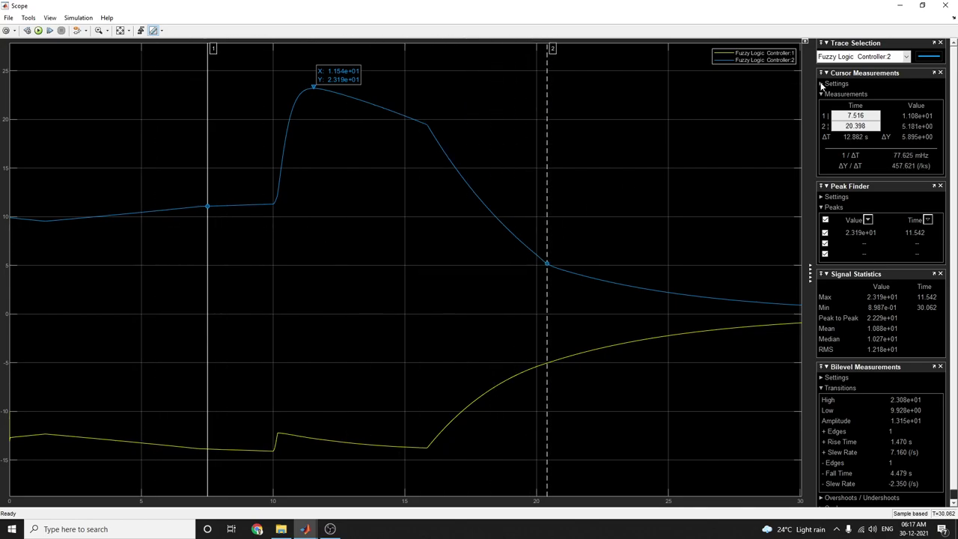
{"action": "left_click", "coordinate": [821, 84]}
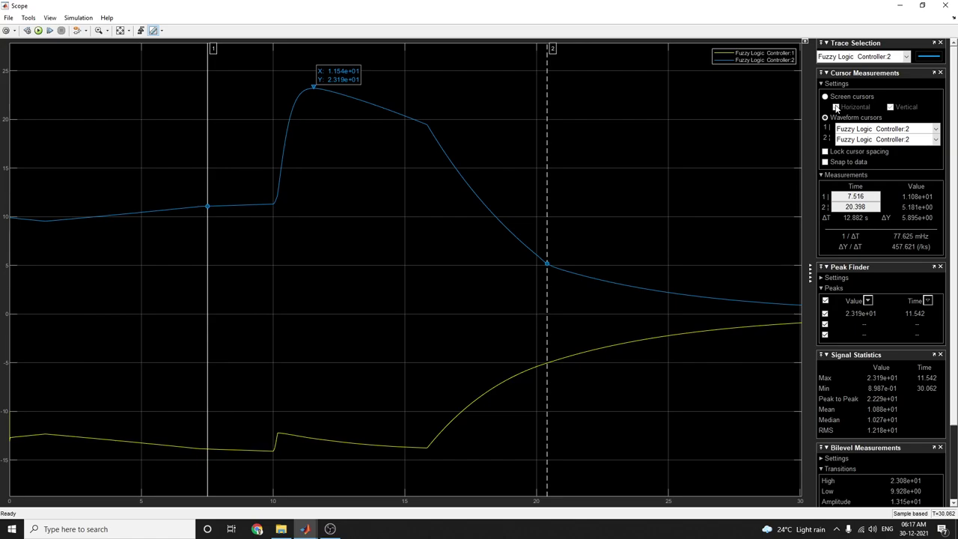
Review the speed4, From4 and From5 block settings, then bring the FLC4EV_PSO_demo diagram forward.
{"action": "mouse_move", "coordinate": [305, 528]}
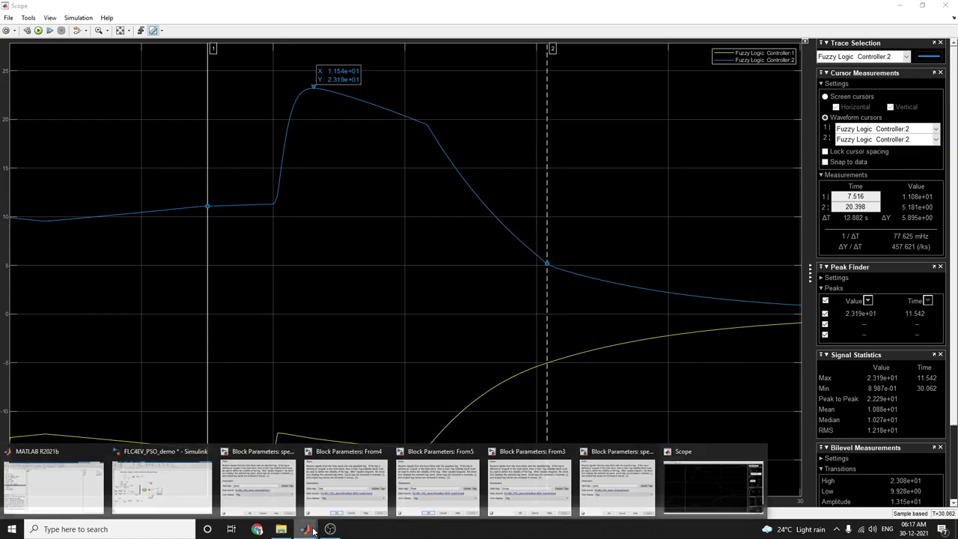
{"action": "left_click", "coordinate": [250, 501]}
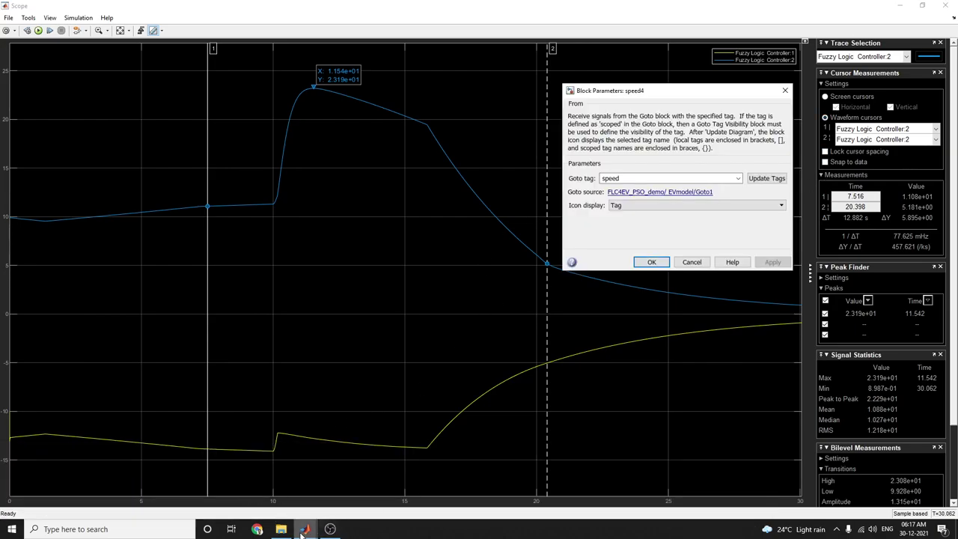
{"action": "mouse_move", "coordinate": [304, 529]}
{"action": "left_click", "coordinate": [352, 510]}
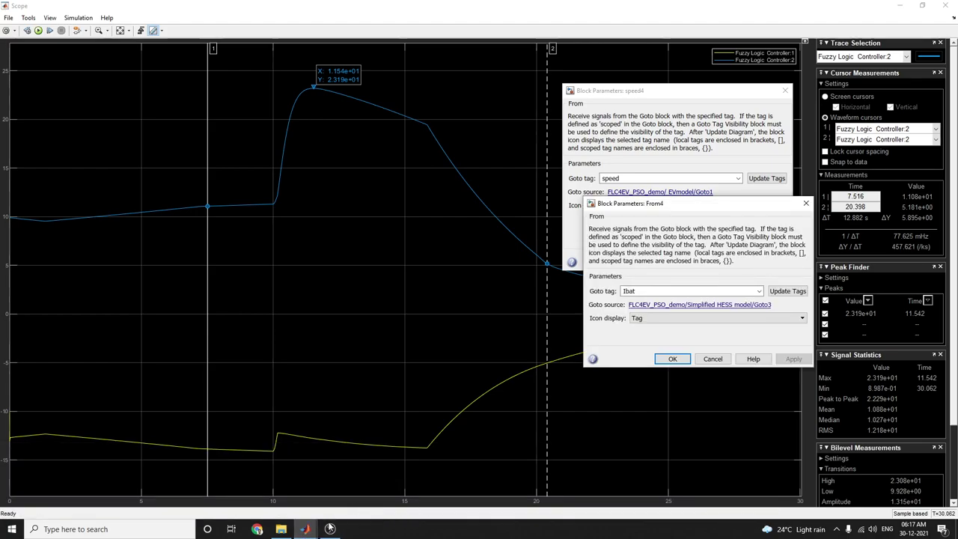
{"action": "left_click", "coordinate": [409, 500]}
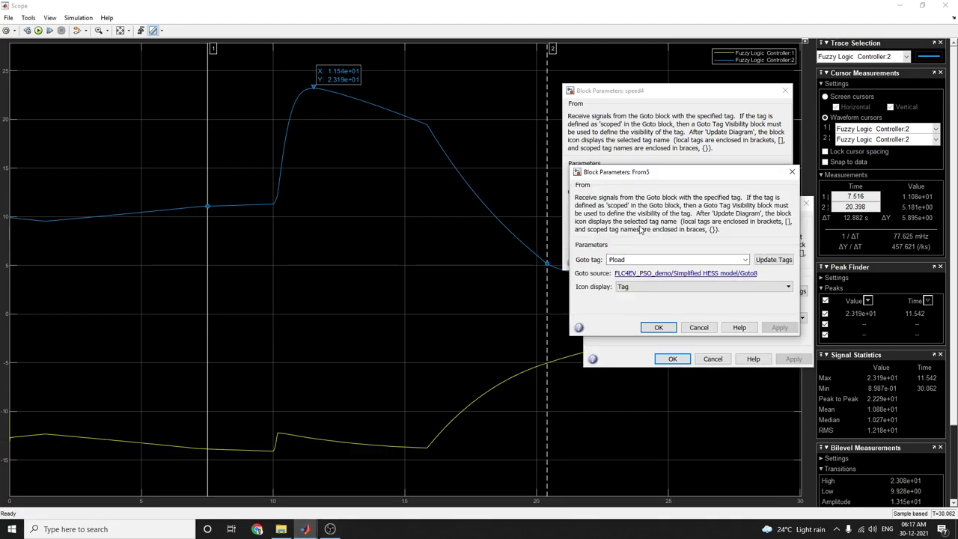
{"action": "left_click_drag", "start_coordinate": [650, 206], "coordinate": [274, 129]}
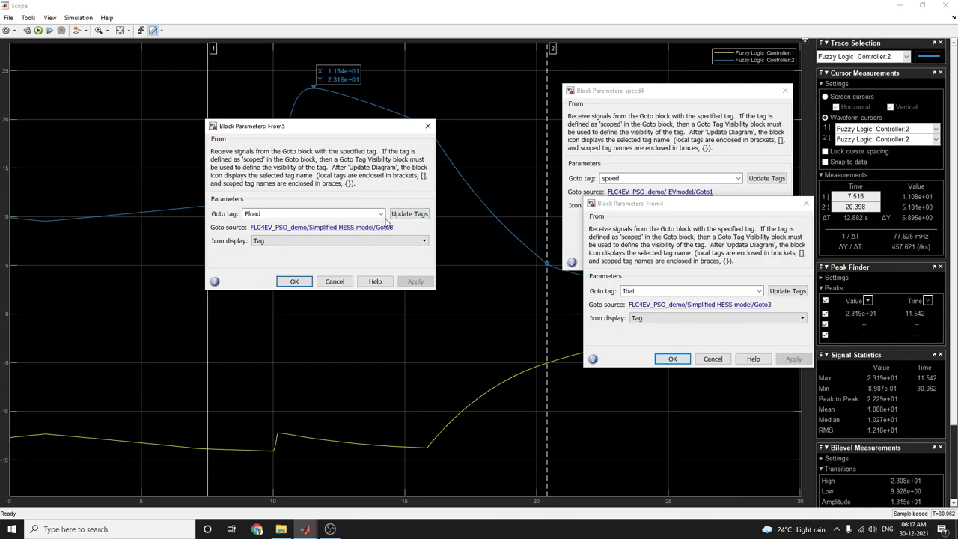
{"action": "mouse_move", "coordinate": [305, 528]}
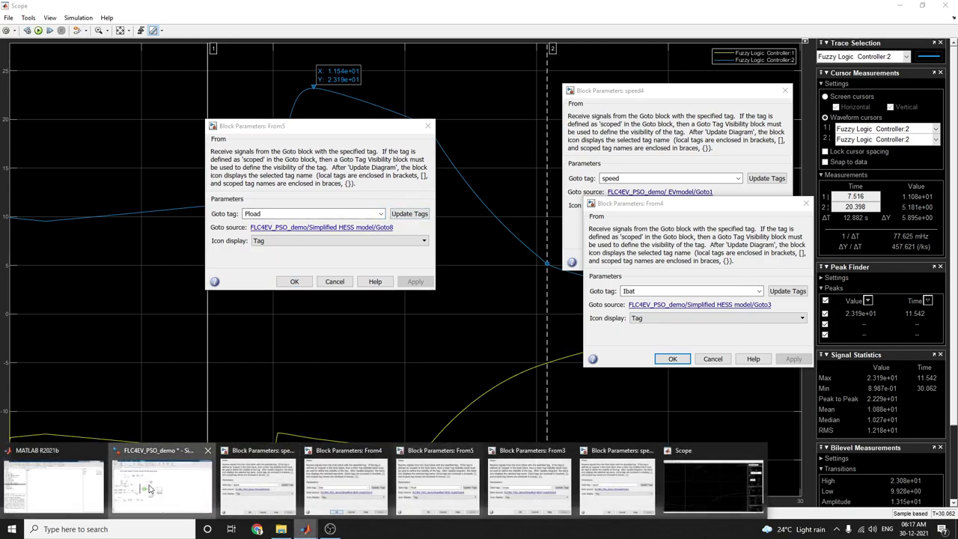
{"action": "left_click", "coordinate": [154, 490]}
Switch to MATLAB and view the tout (689x1) time data in an enlarged Variables editor.
{"action": "left_click", "coordinate": [327, 220]}
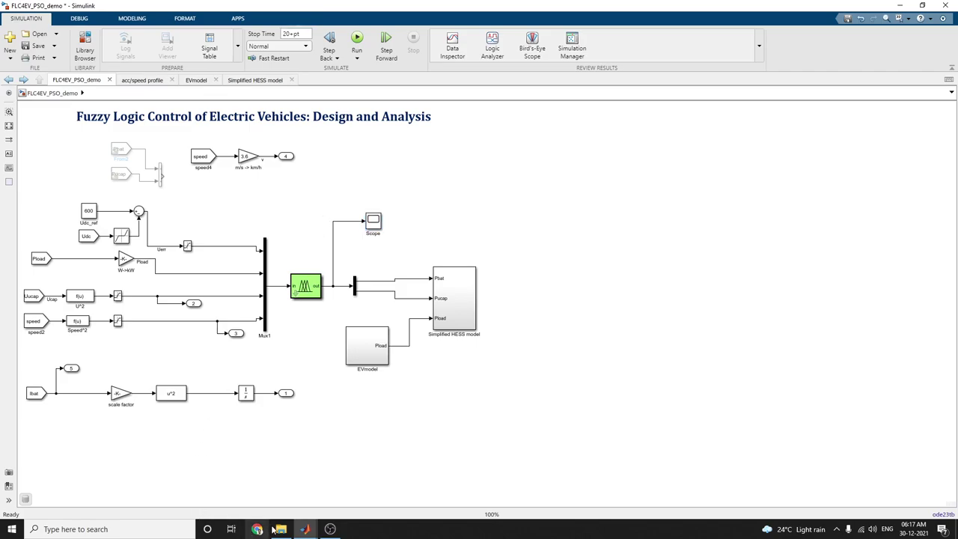
{"action": "mouse_move", "coordinate": [299, 529]}
{"action": "left_click", "coordinate": [88, 483]}
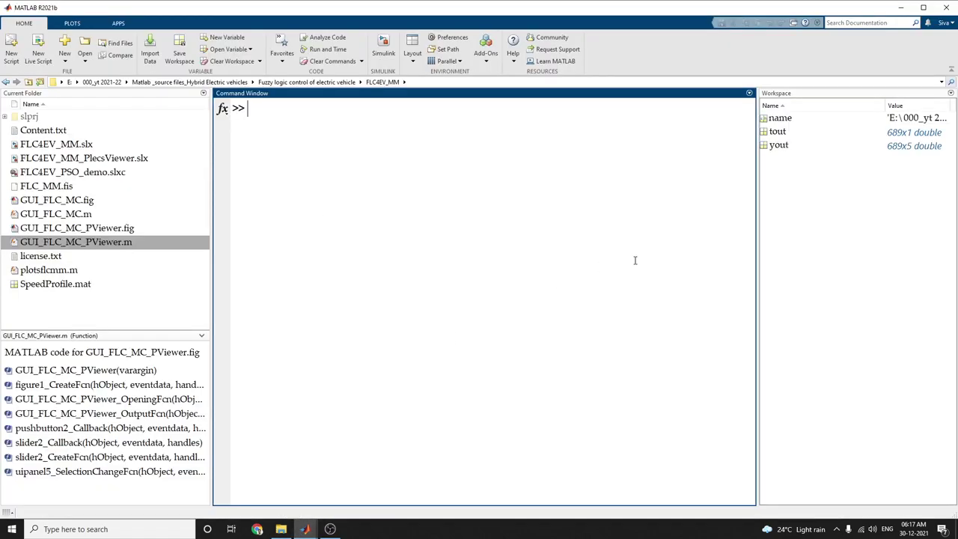
{"action": "double_click", "coordinate": [779, 133]}
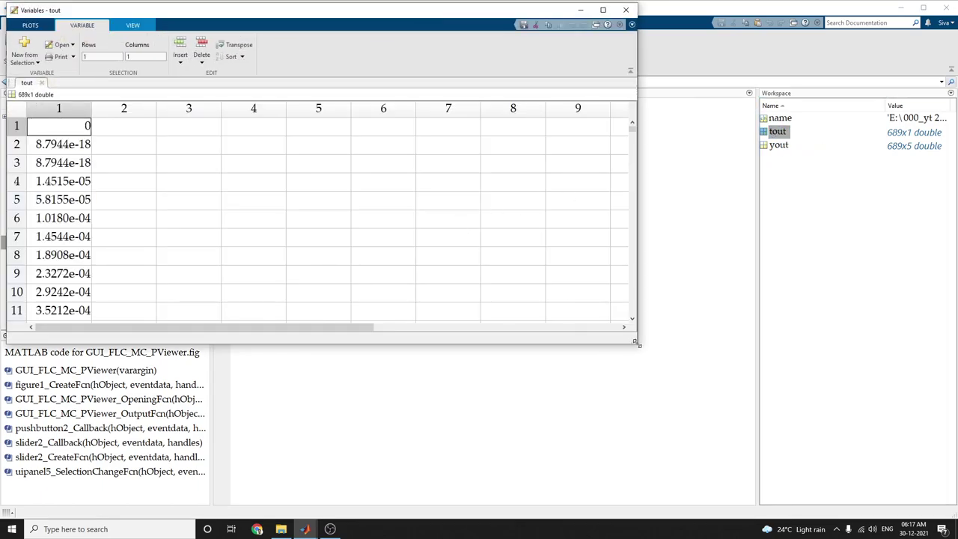
{"action": "left_click_drag", "start_coordinate": [632, 352], "coordinate": [653, 416]}
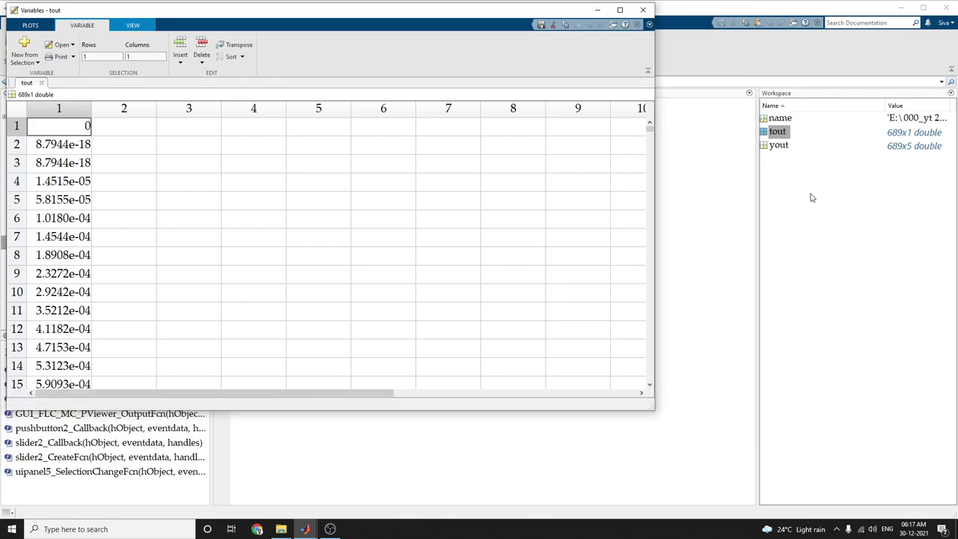
View the yout (689x5) output data, then return to the Simulink model window.
{"action": "double_click", "coordinate": [779, 145]}
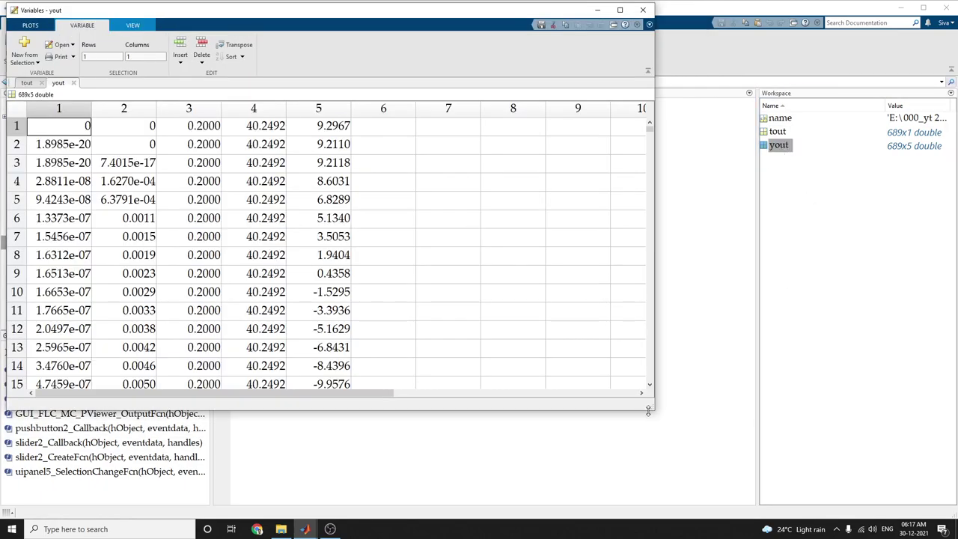
{"action": "left_click_drag", "start_coordinate": [649, 411], "coordinate": [771, 442]}
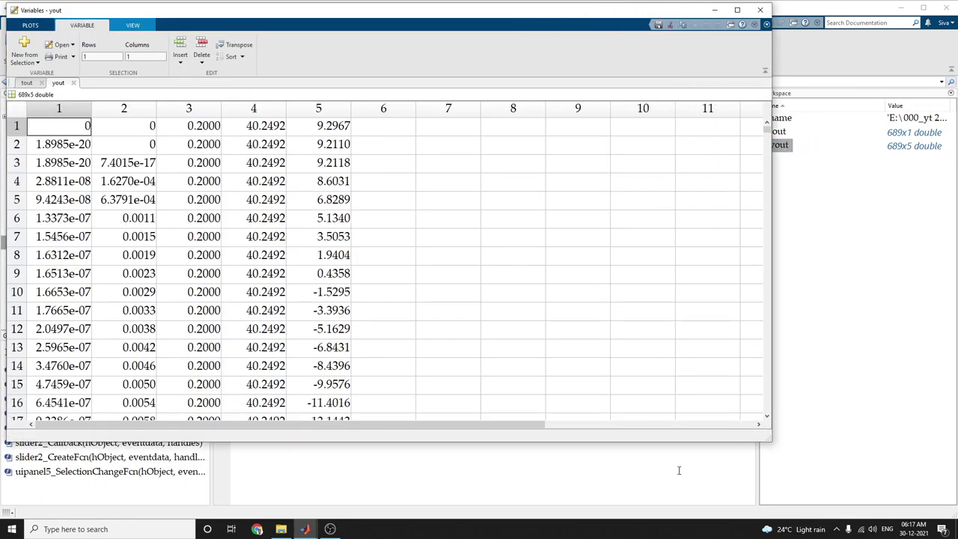
{"action": "left_click", "coordinate": [307, 529]}
{"action": "left_click", "coordinate": [162, 487]}
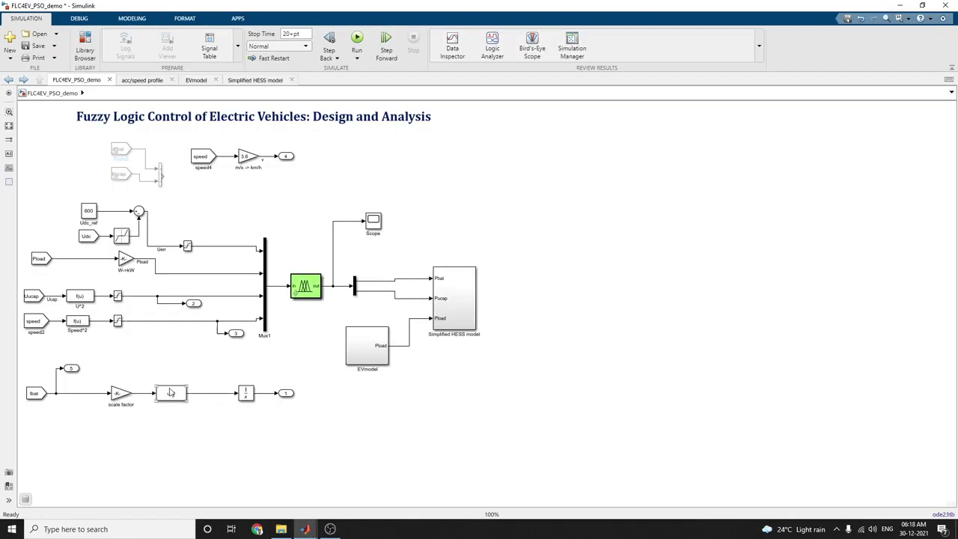
{"action": "left_click", "coordinate": [305, 530]}
{"action": "left_click", "coordinate": [721, 482]}
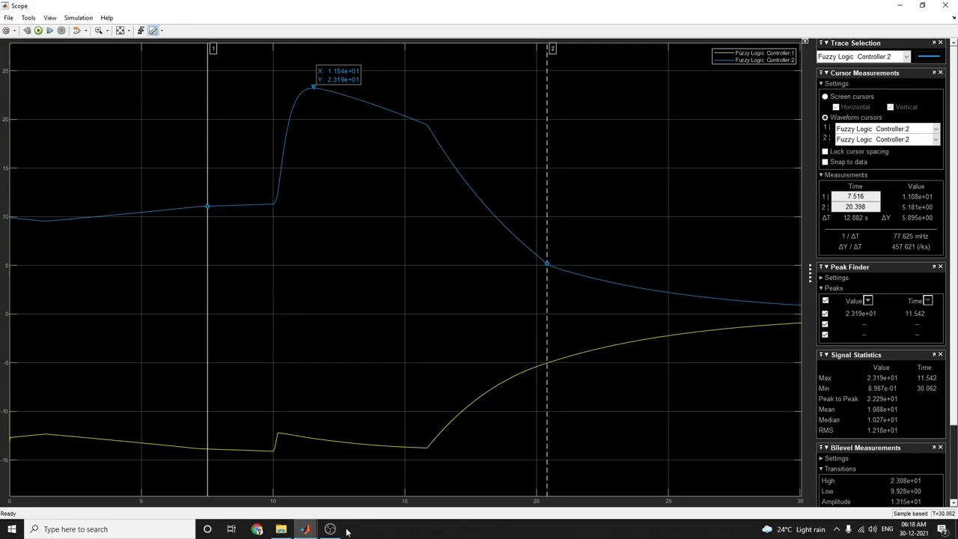
{"action": "left_click", "coordinate": [304, 529]}
{"action": "left_click", "coordinate": [843, 483]}
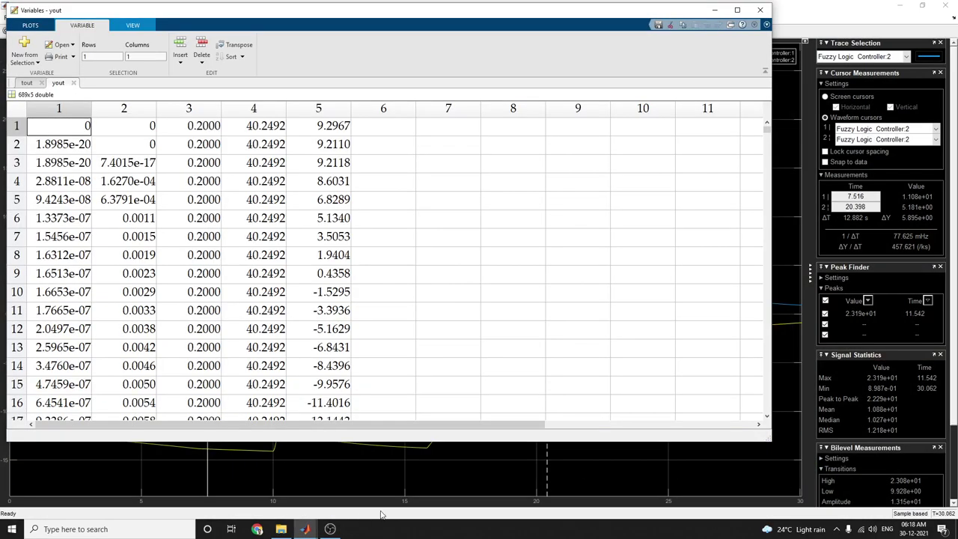
{"action": "left_click", "coordinate": [305, 529]}
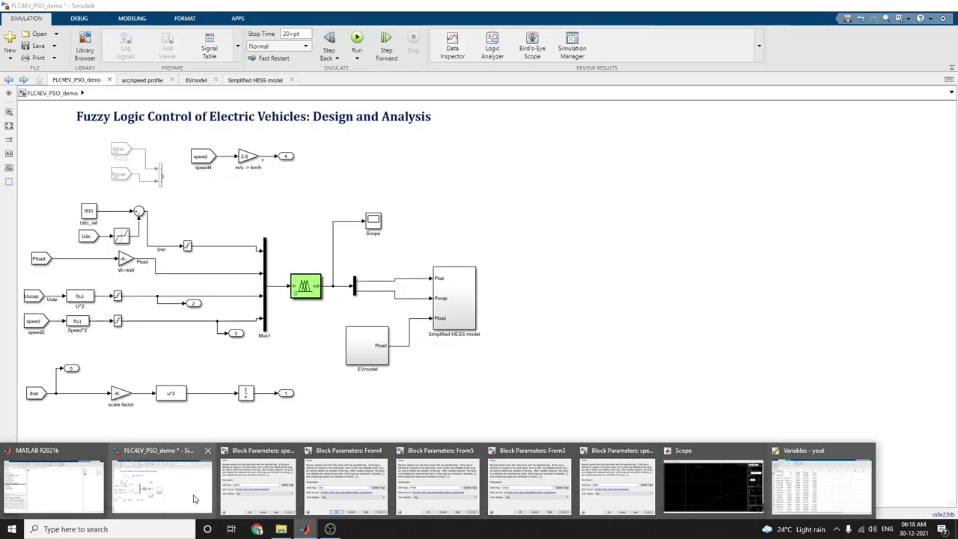
{"action": "left_click", "coordinate": [194, 499]}
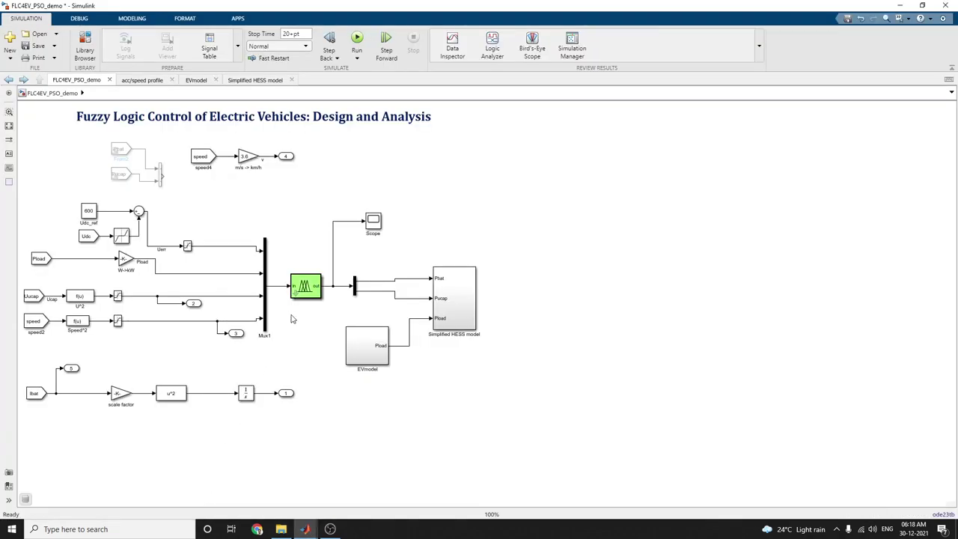
{"action": "double_click", "coordinate": [247, 156]}
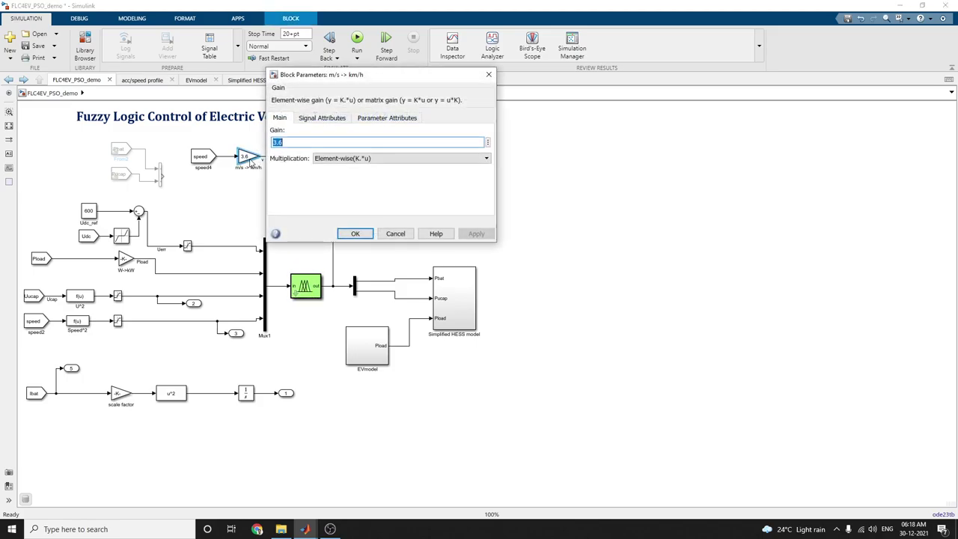
{"action": "left_click", "coordinate": [355, 233]}
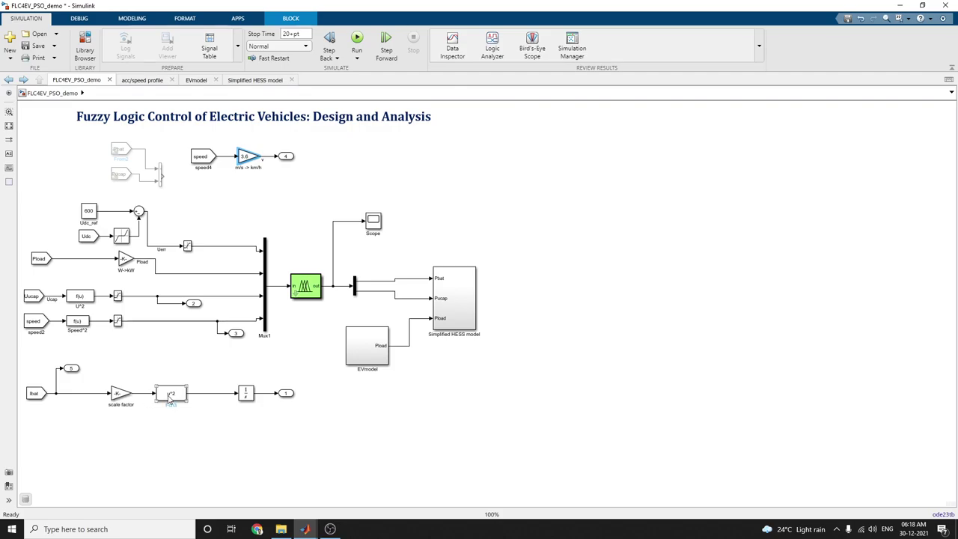
{"action": "double_click", "coordinate": [466, 306]}
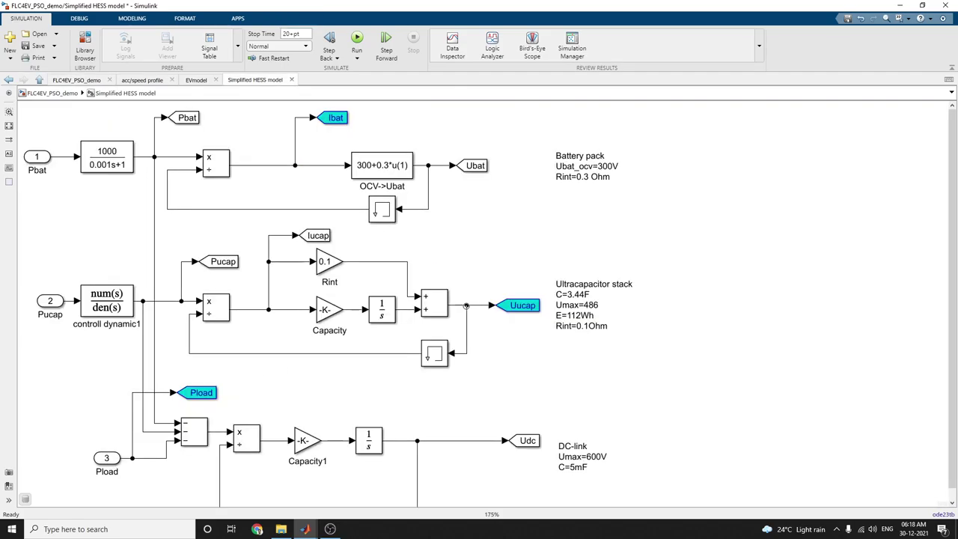
{"action": "left_click", "coordinate": [444, 302]}
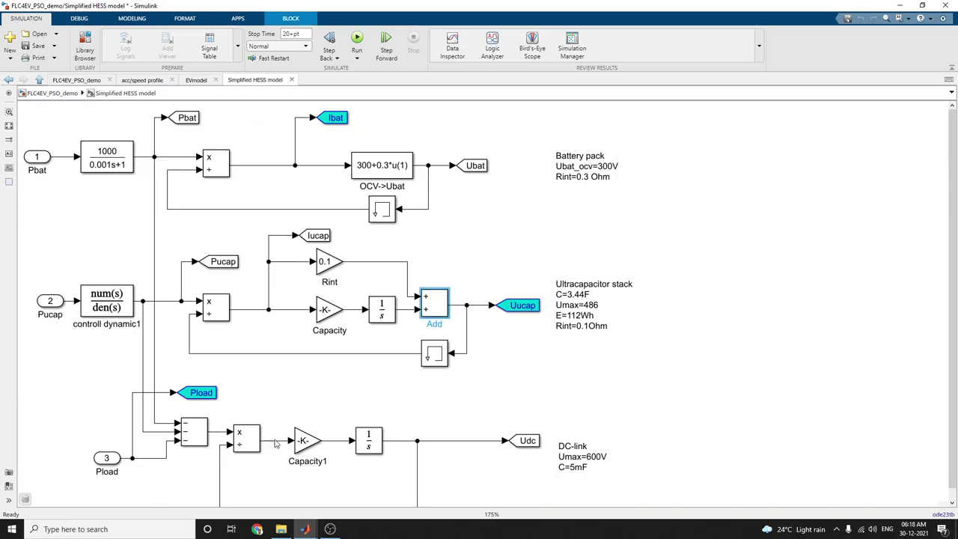
{"action": "left_click", "coordinate": [9, 80]}
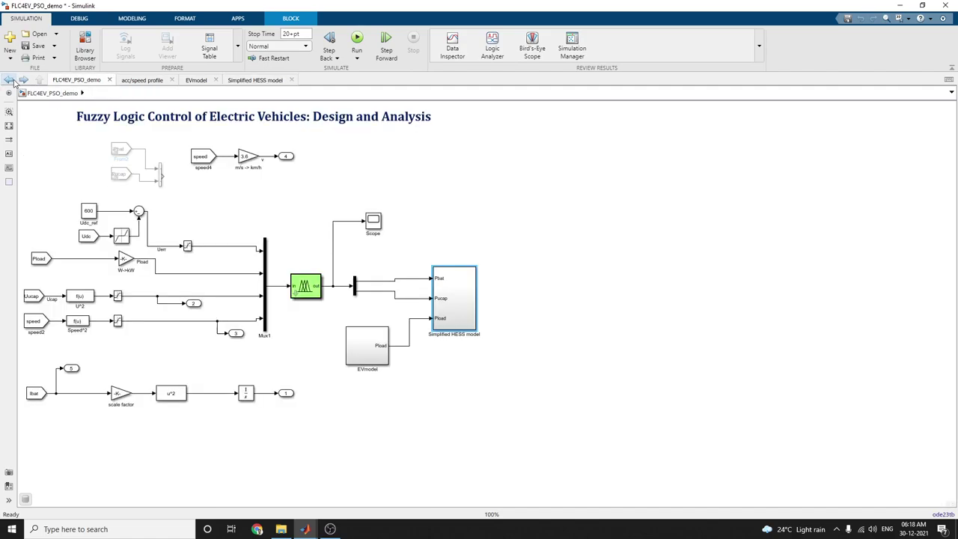
{"action": "double_click", "coordinate": [357, 360]}
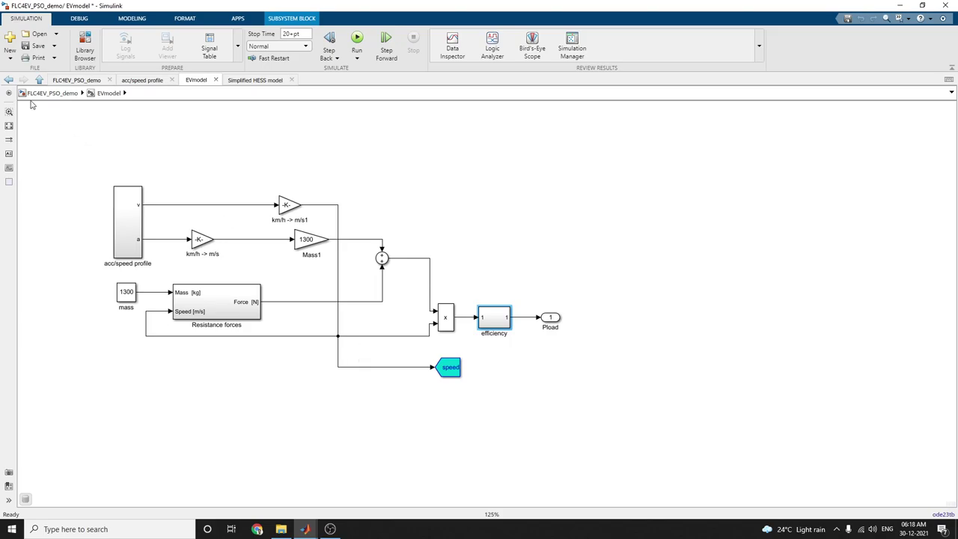
{"action": "left_click", "coordinate": [9, 80]}
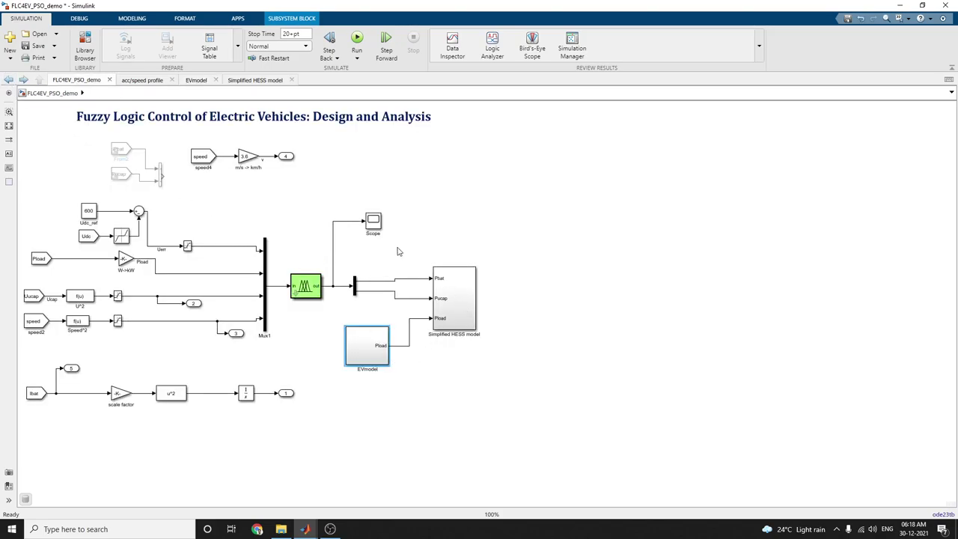
{"action": "double_click", "coordinate": [373, 220]}
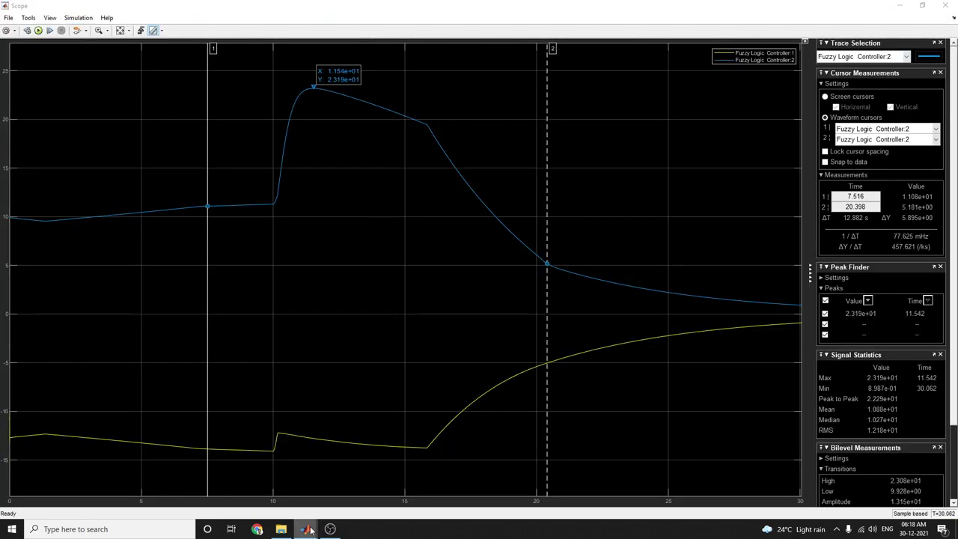
{"action": "mouse_move", "coordinate": [306, 528]}
{"action": "left_click", "coordinate": [145, 499]}
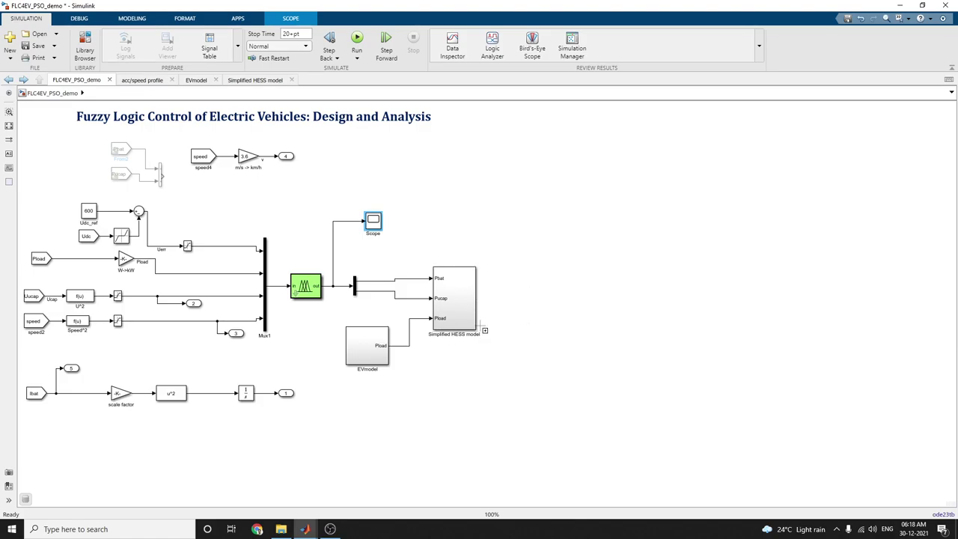
Open the Fuzzy Logic Controller's parameters (fisEV, 101 samples) beside the diagram.
{"action": "double_click", "coordinate": [304, 292]}
{"action": "left_click_drag", "start_coordinate": [684, 158], "coordinate": [715, 139]}
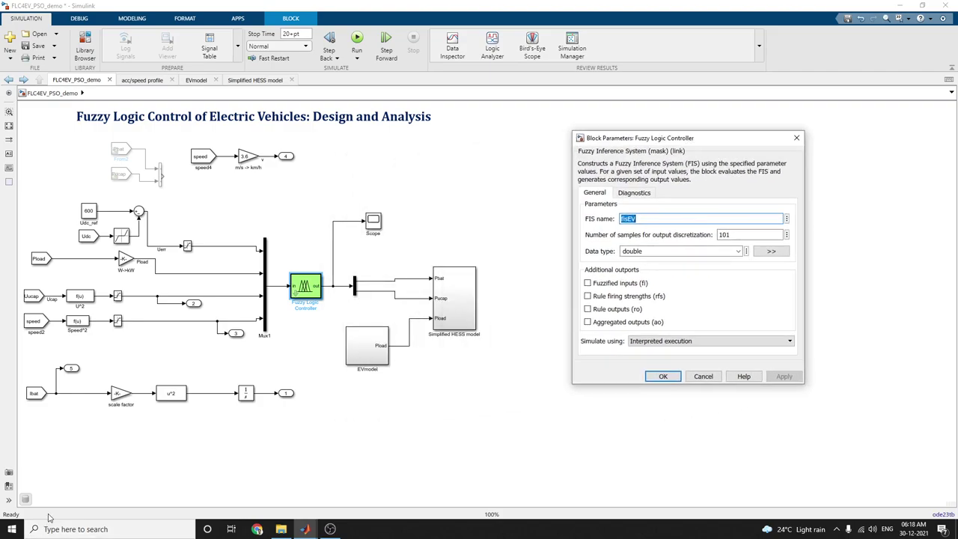